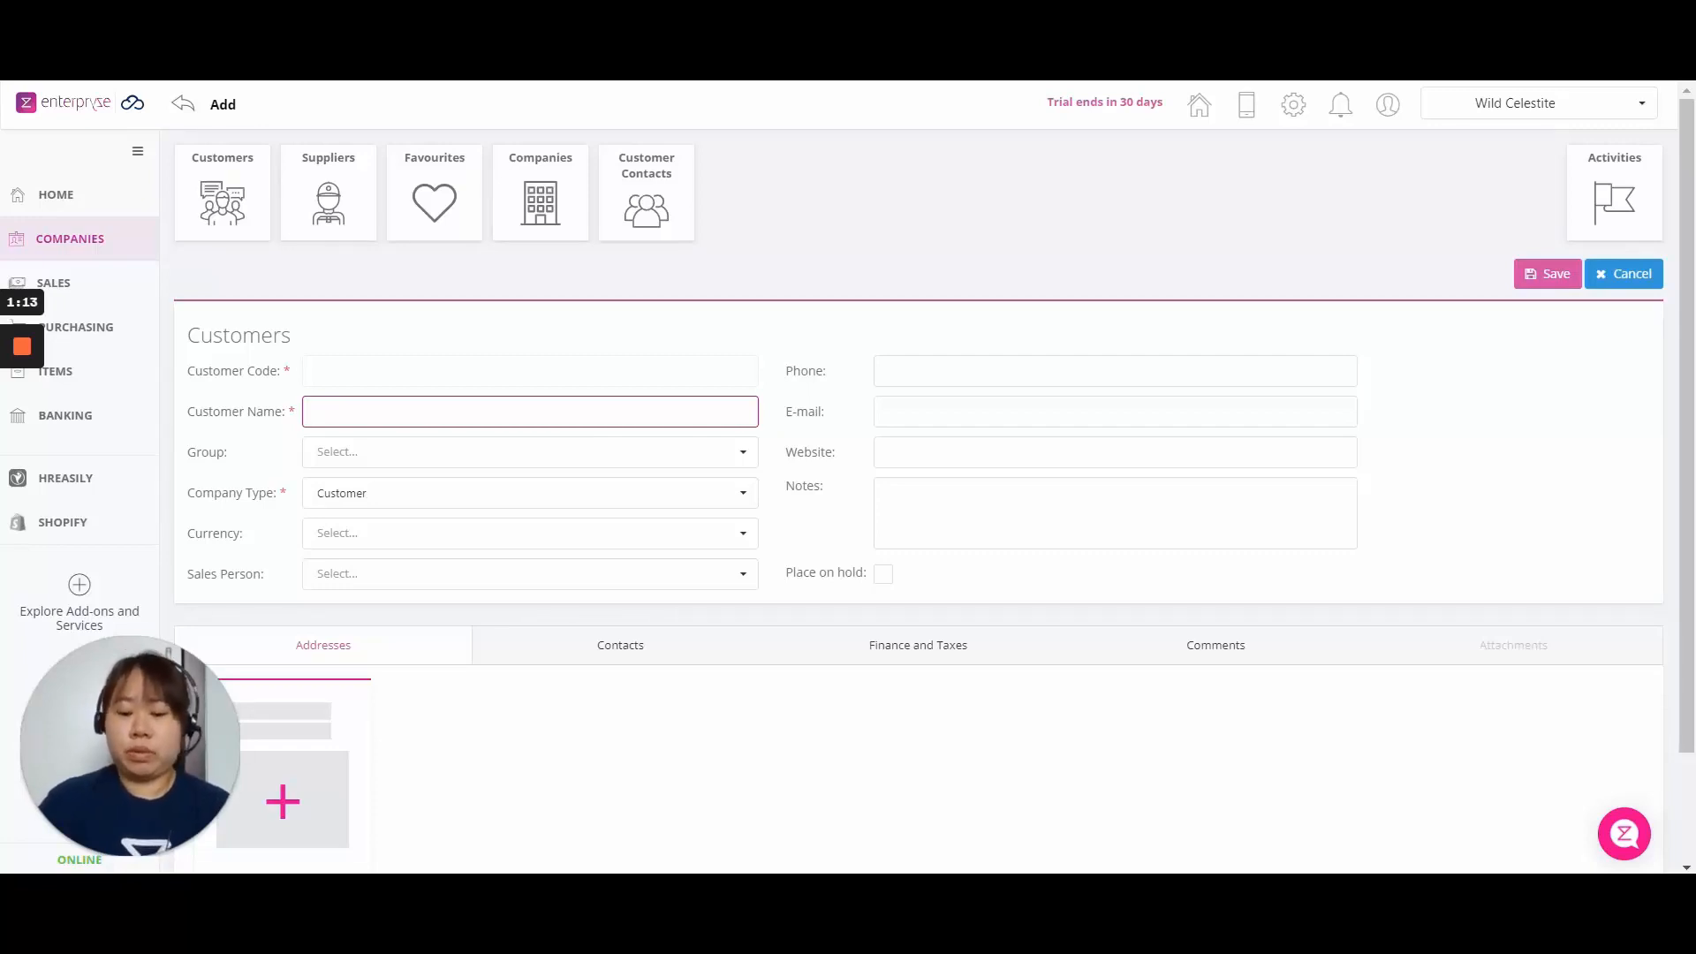
# Name the customer 'NTUC Fairprice' and assign it to the Customers group.
pyautogui.write('NT')
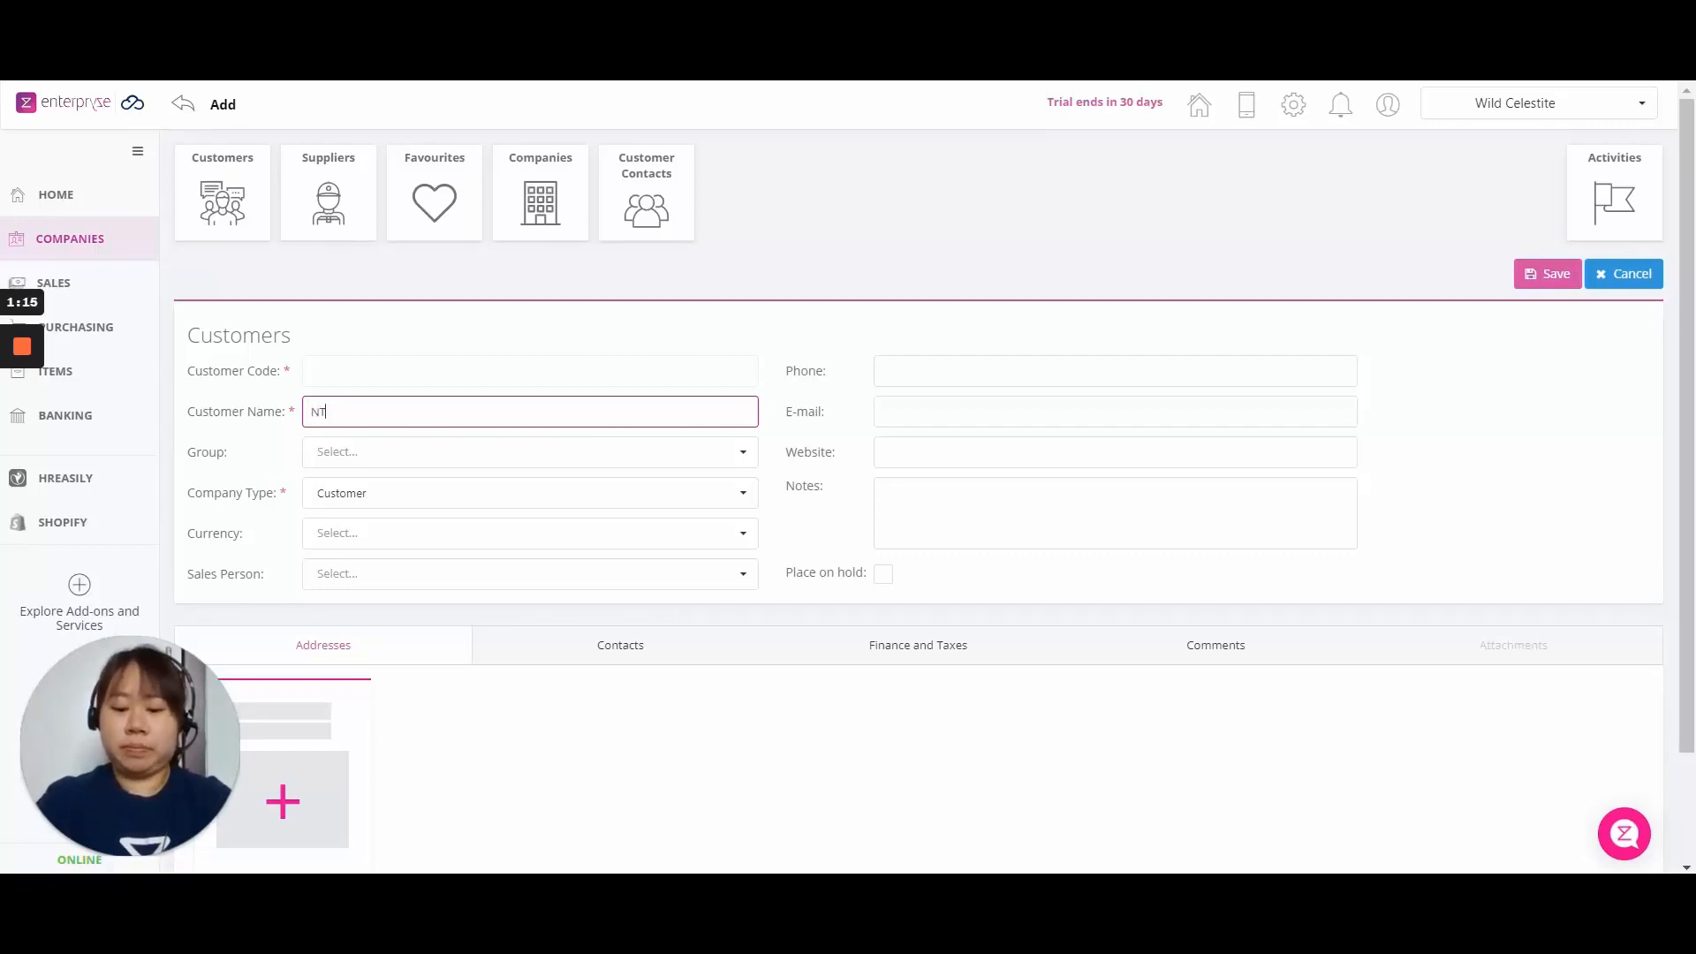
pyautogui.write('UC Fairprice')
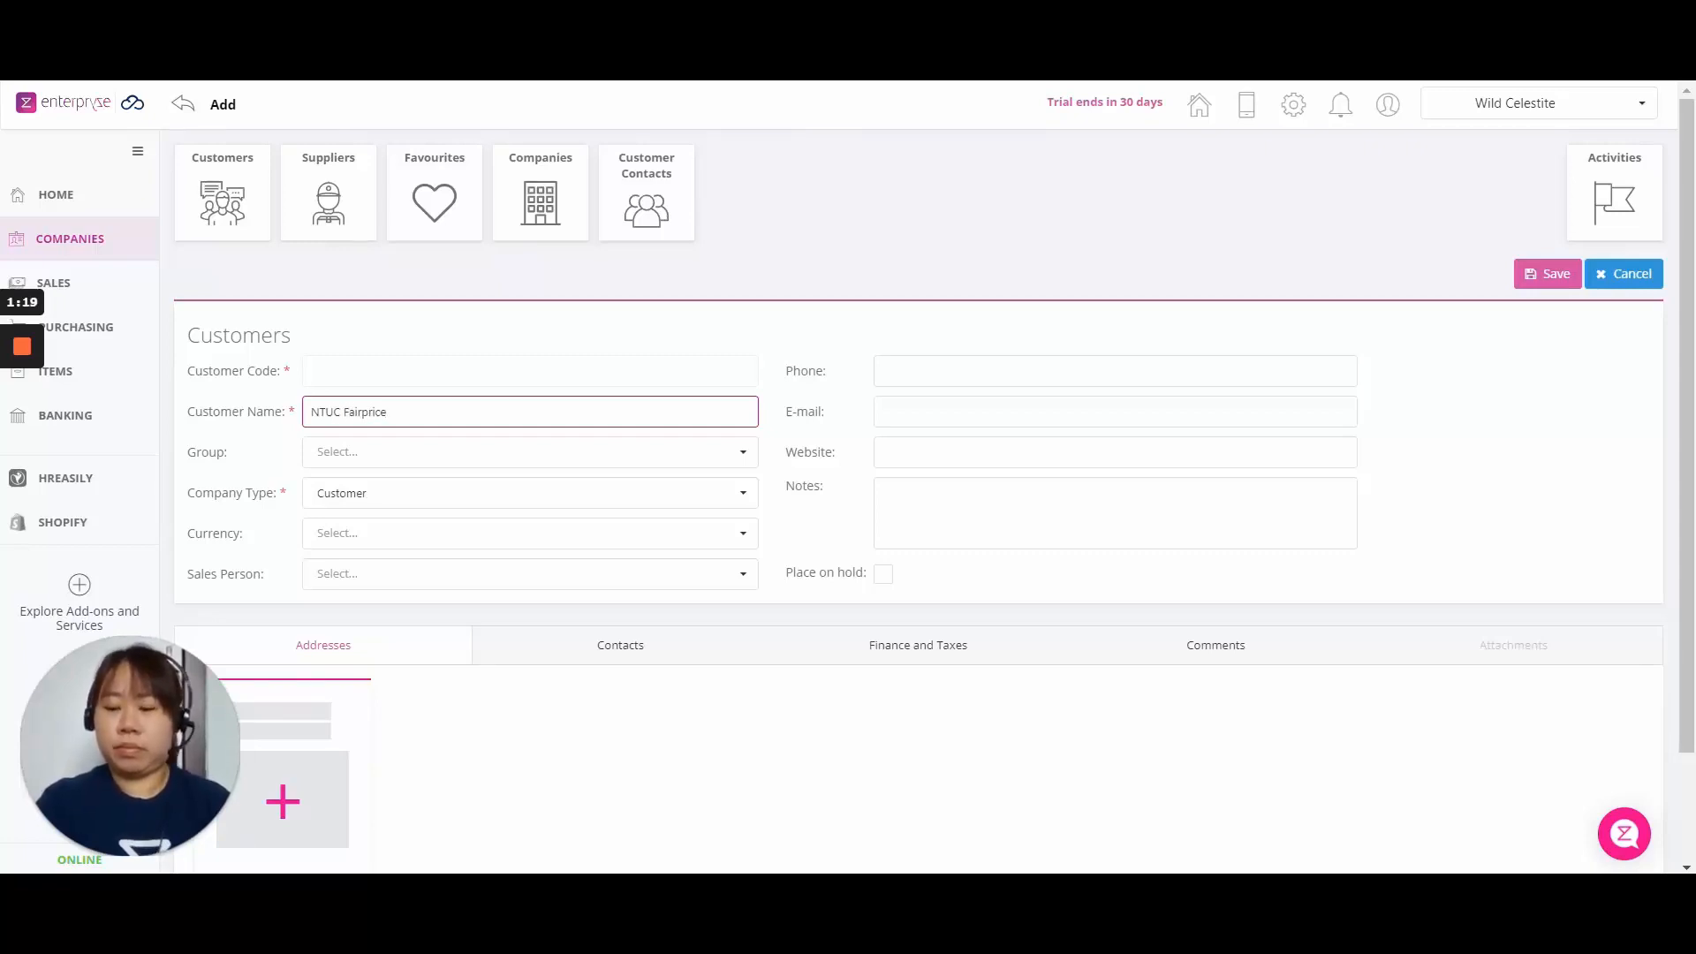
pyautogui.click(486, 453)
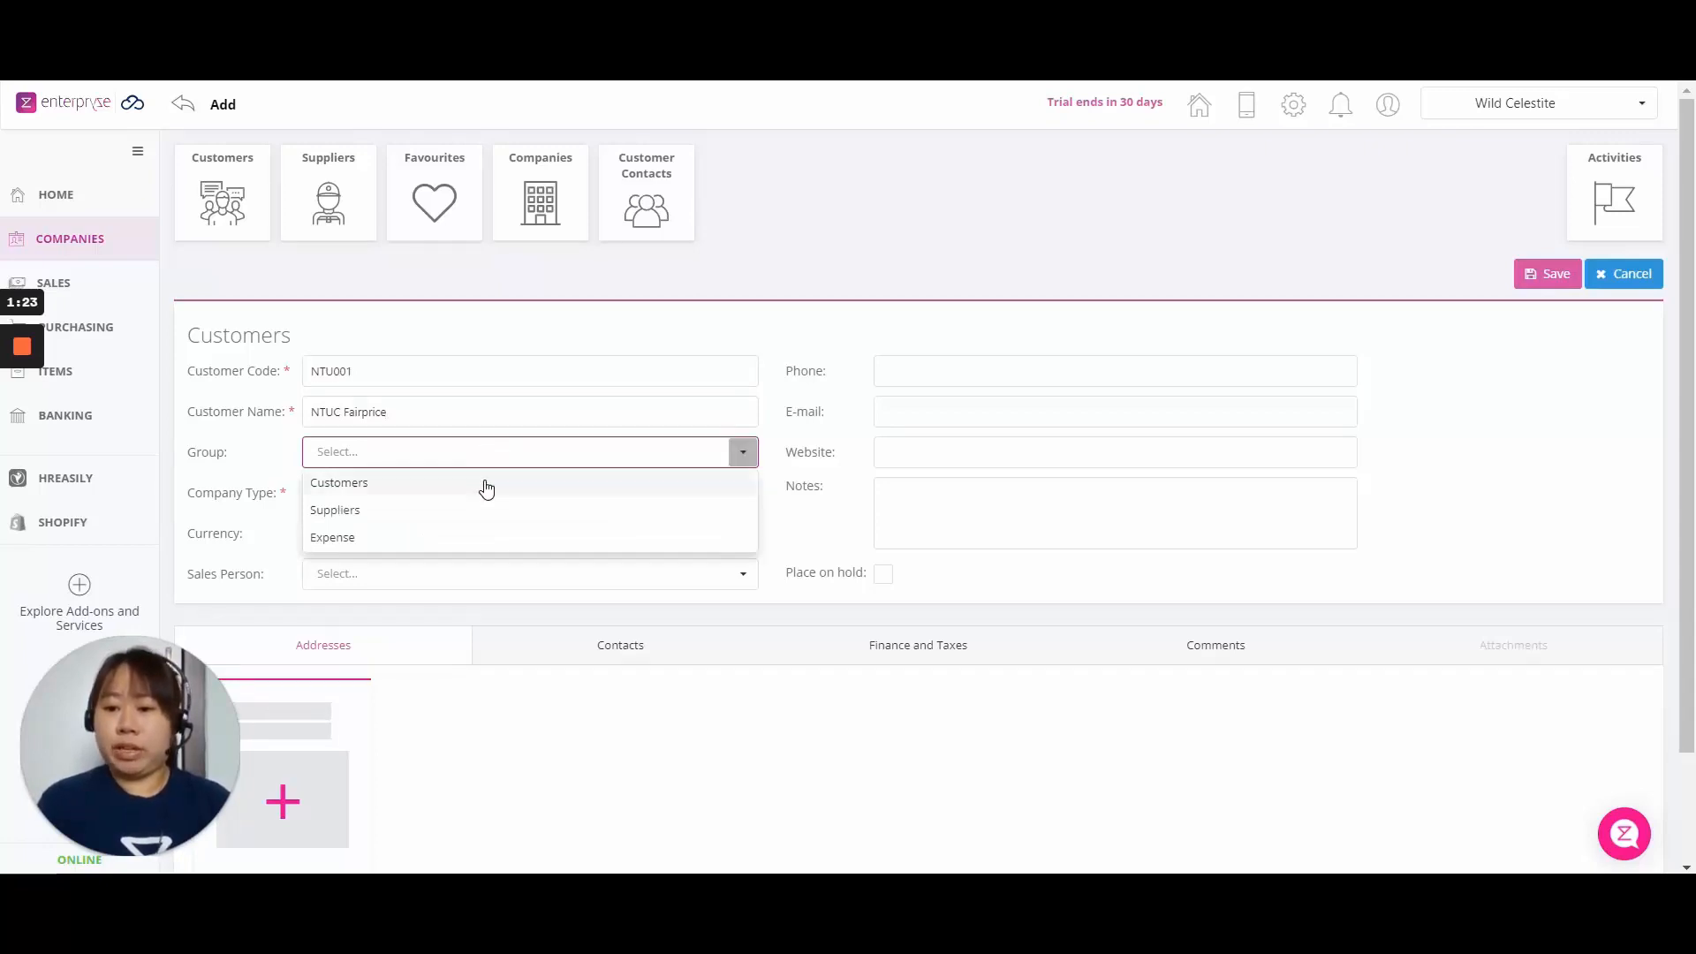
pyautogui.click(486, 485)
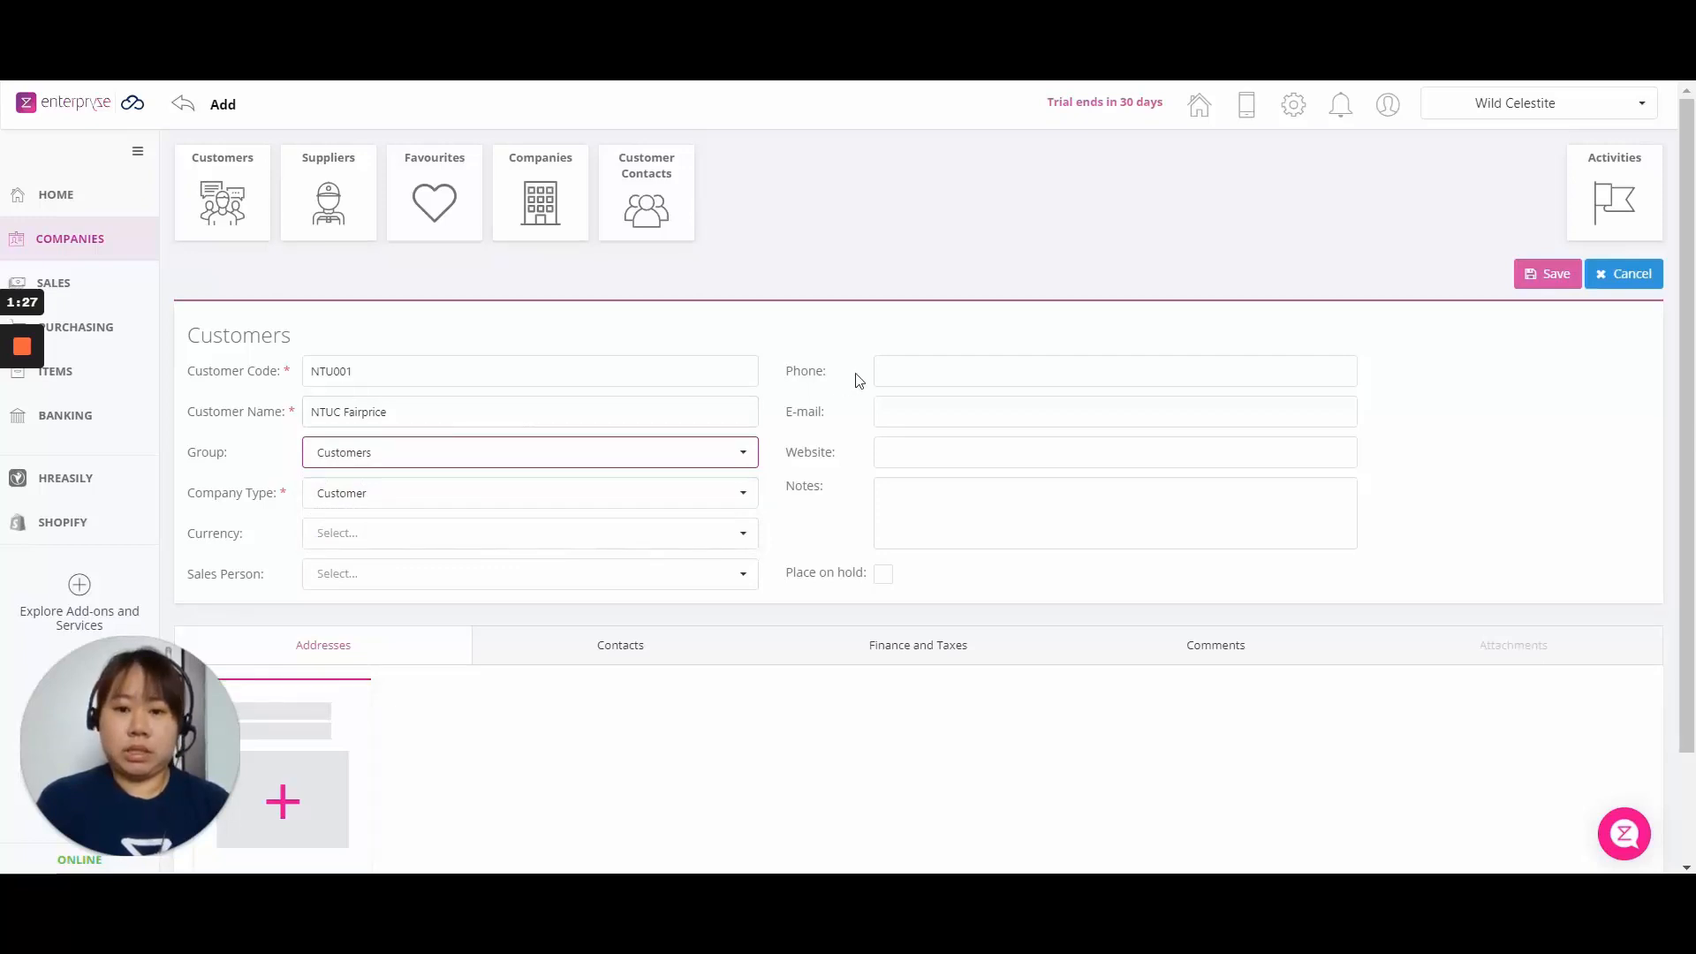
# Enter the customer's phone number and set the currency to Singapore Dollar.
pyautogui.click(883, 371)
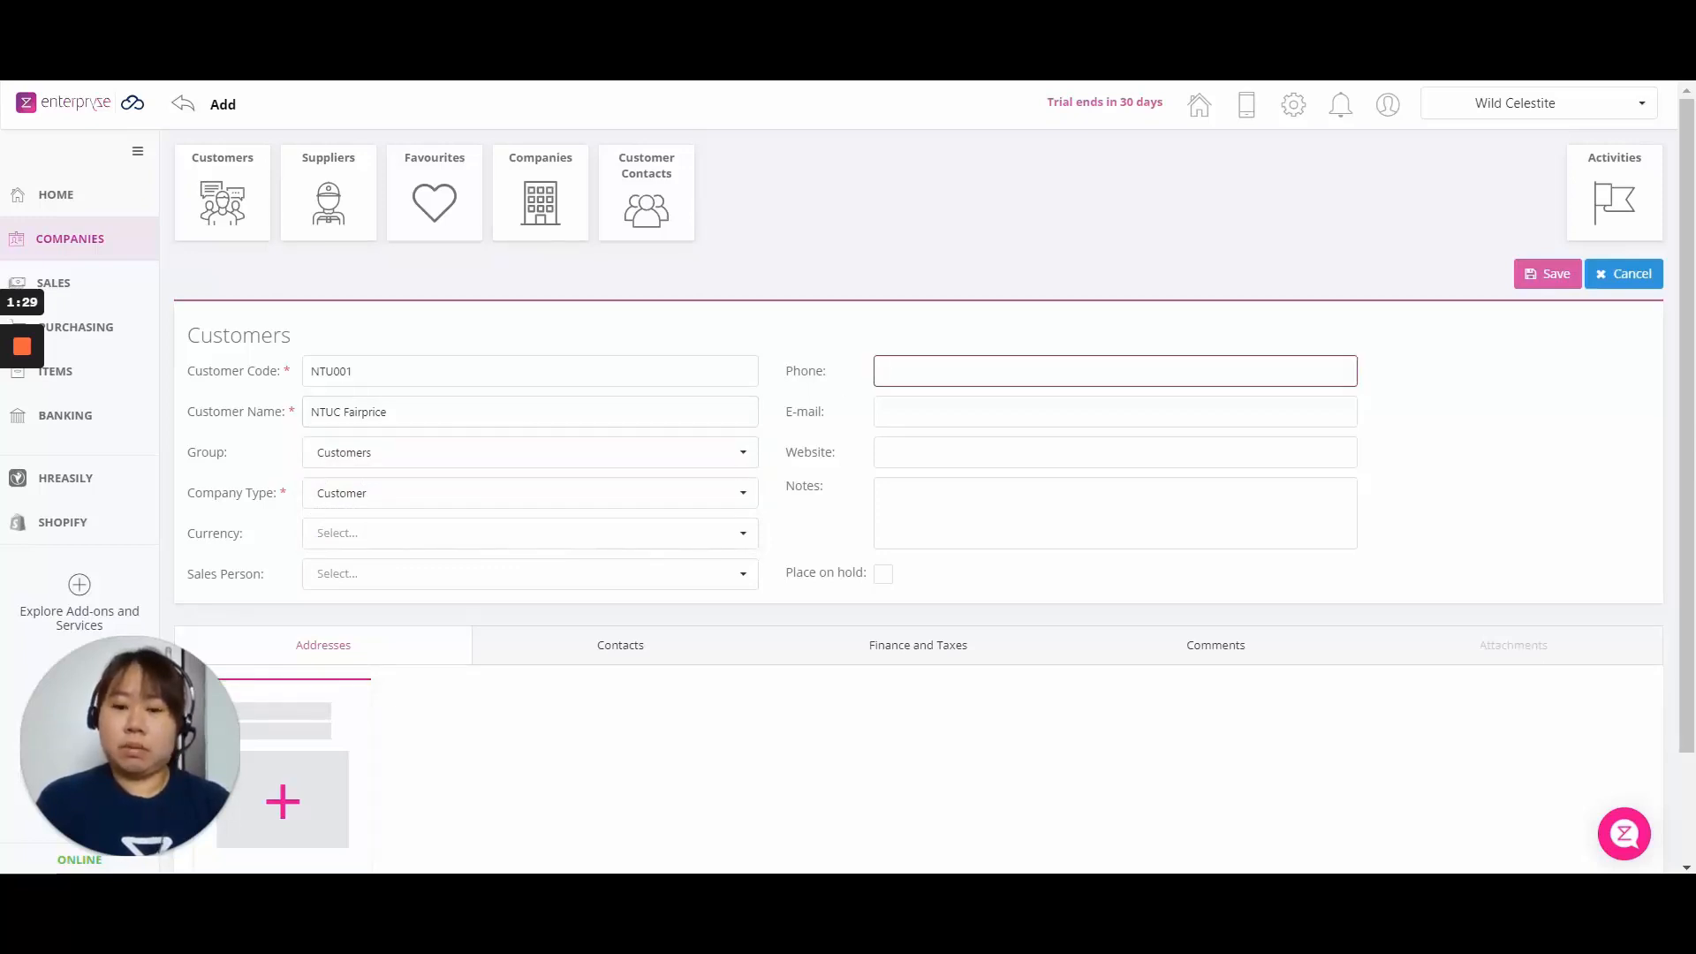
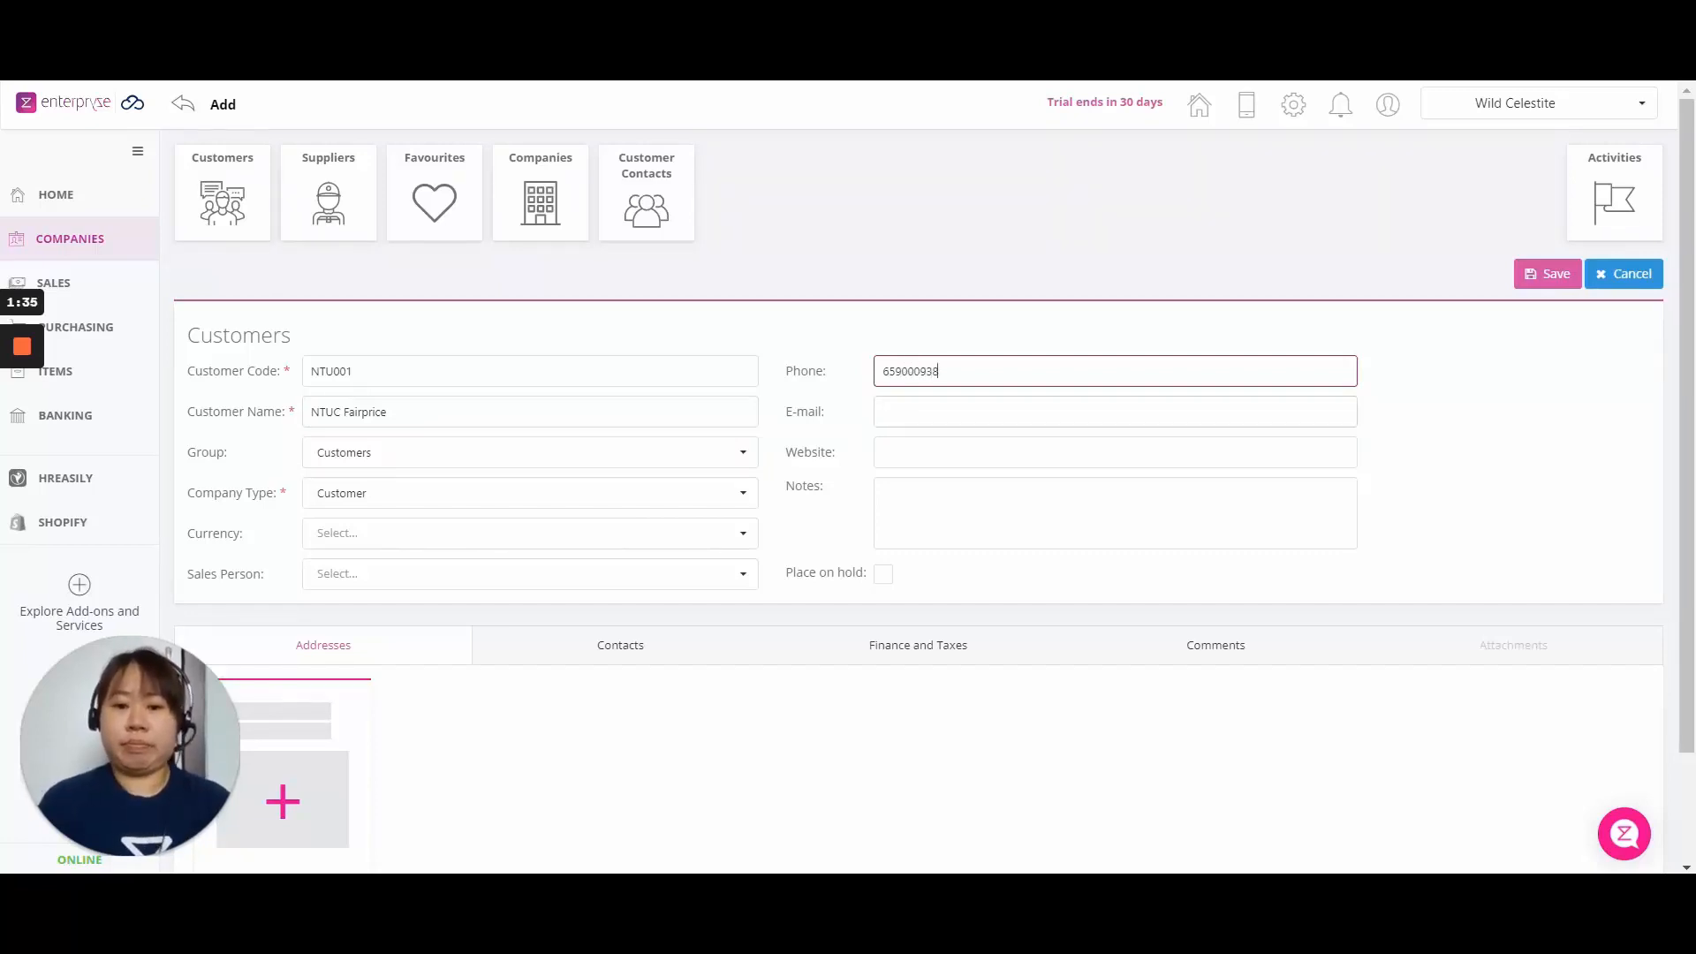
pyautogui.press('Tab')
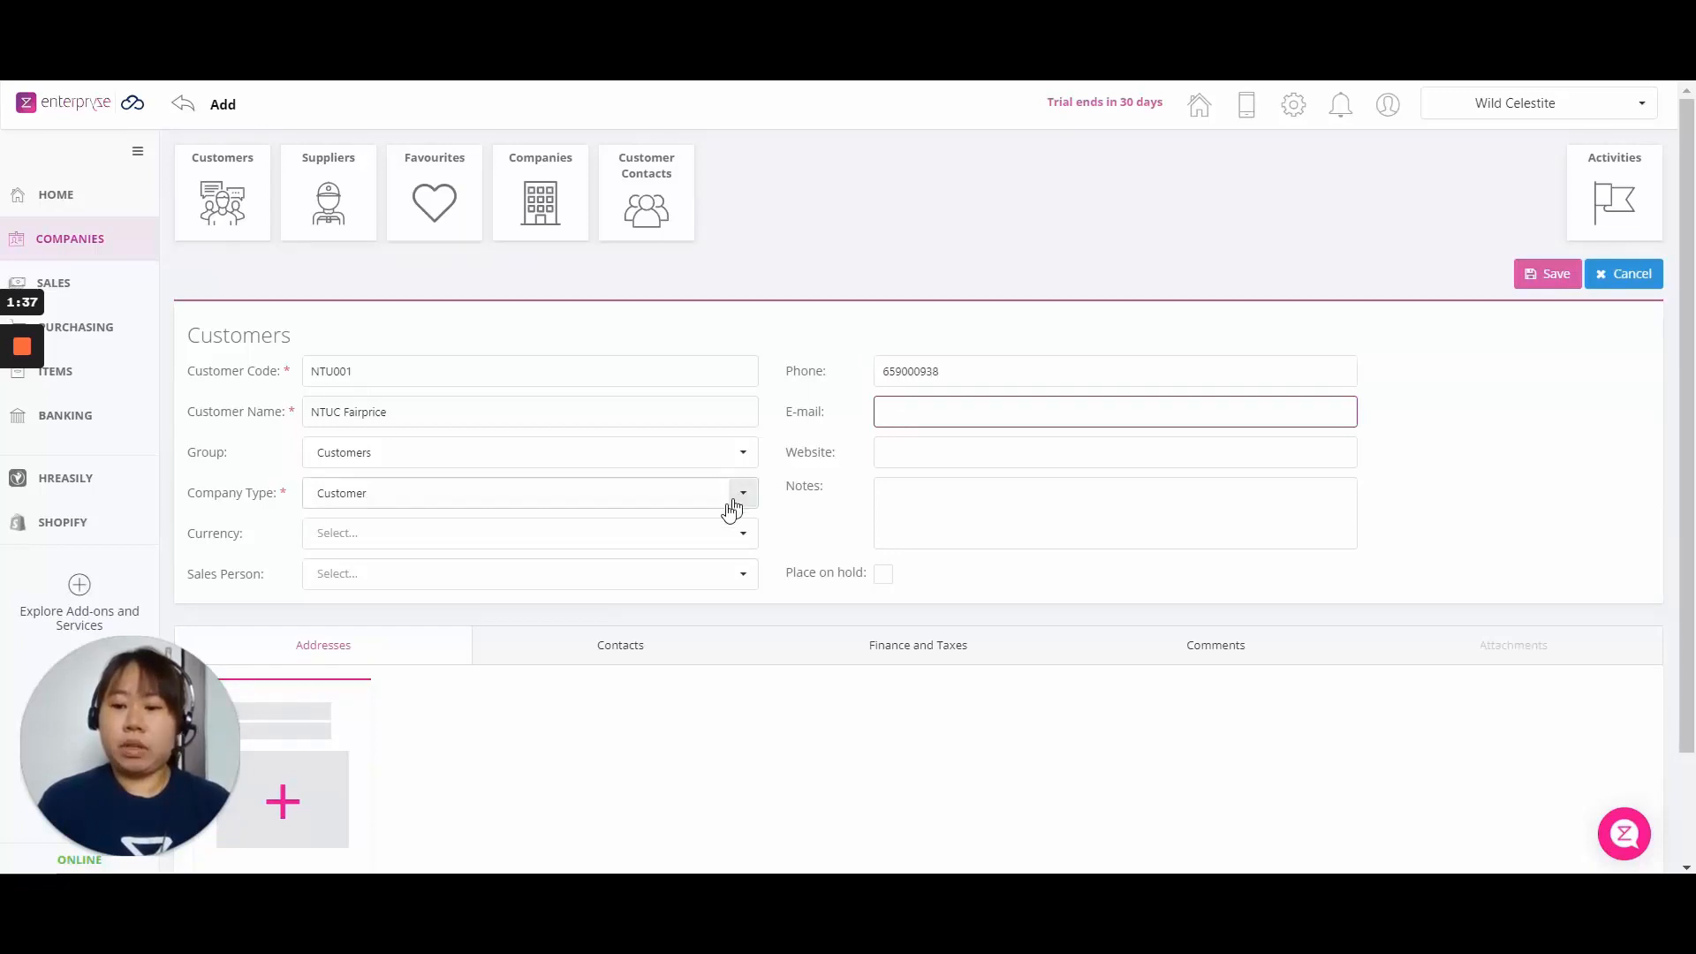
pyautogui.click(693, 533)
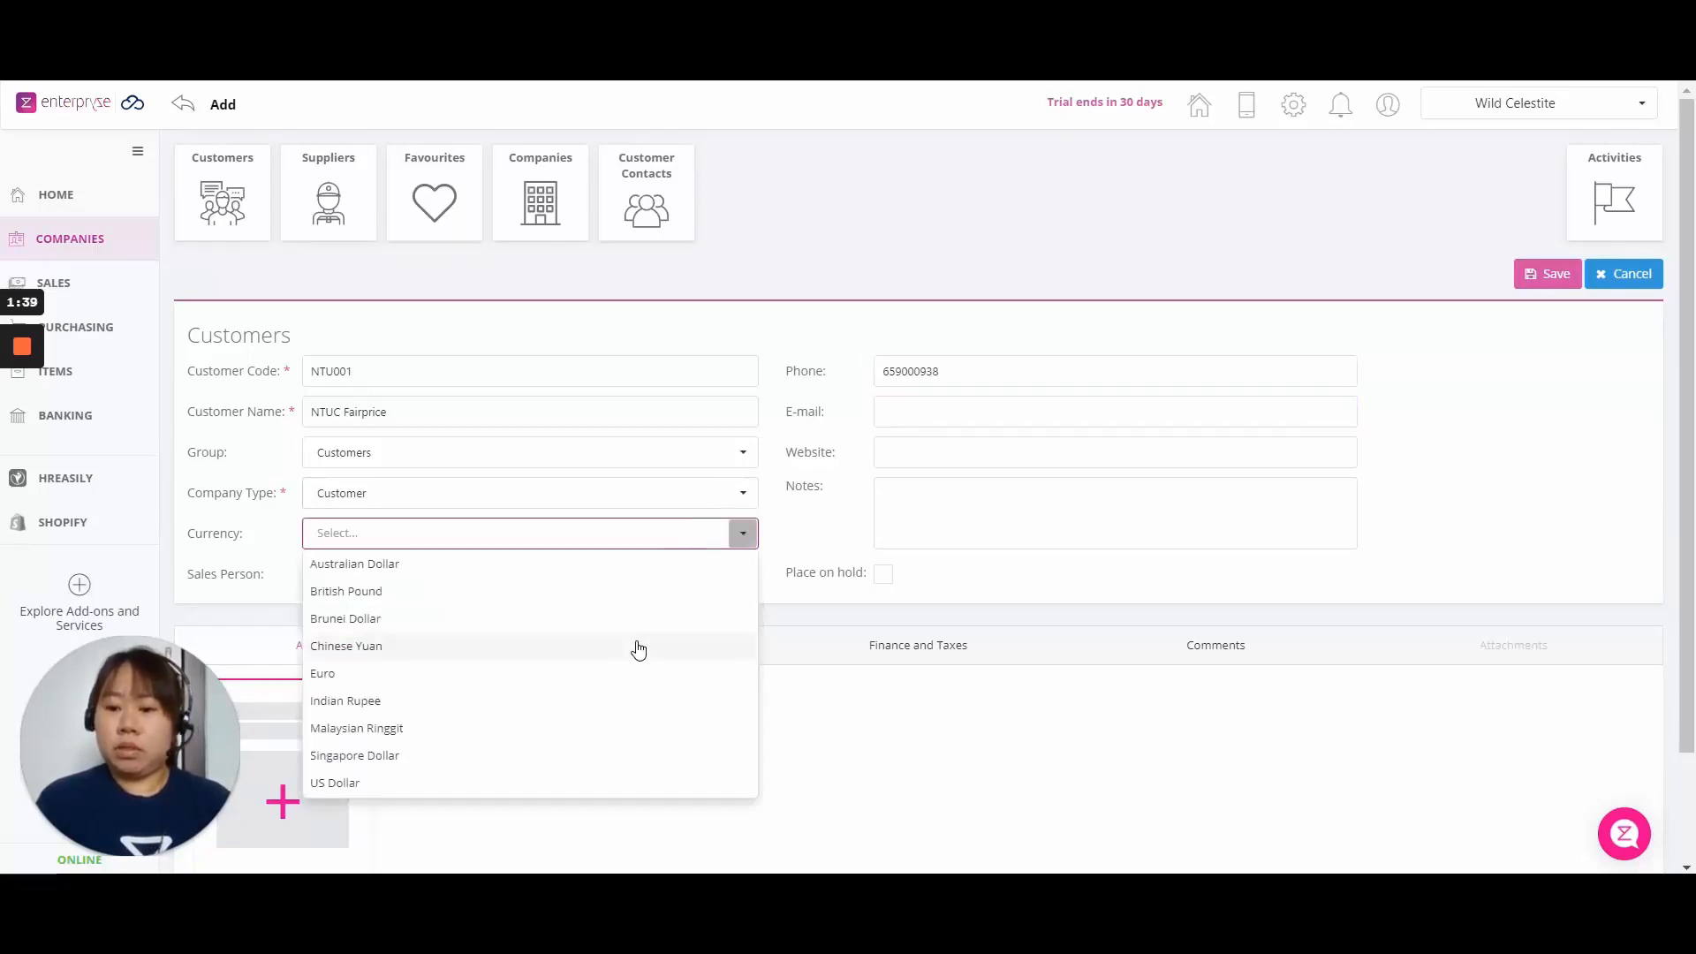
pyautogui.click(609, 758)
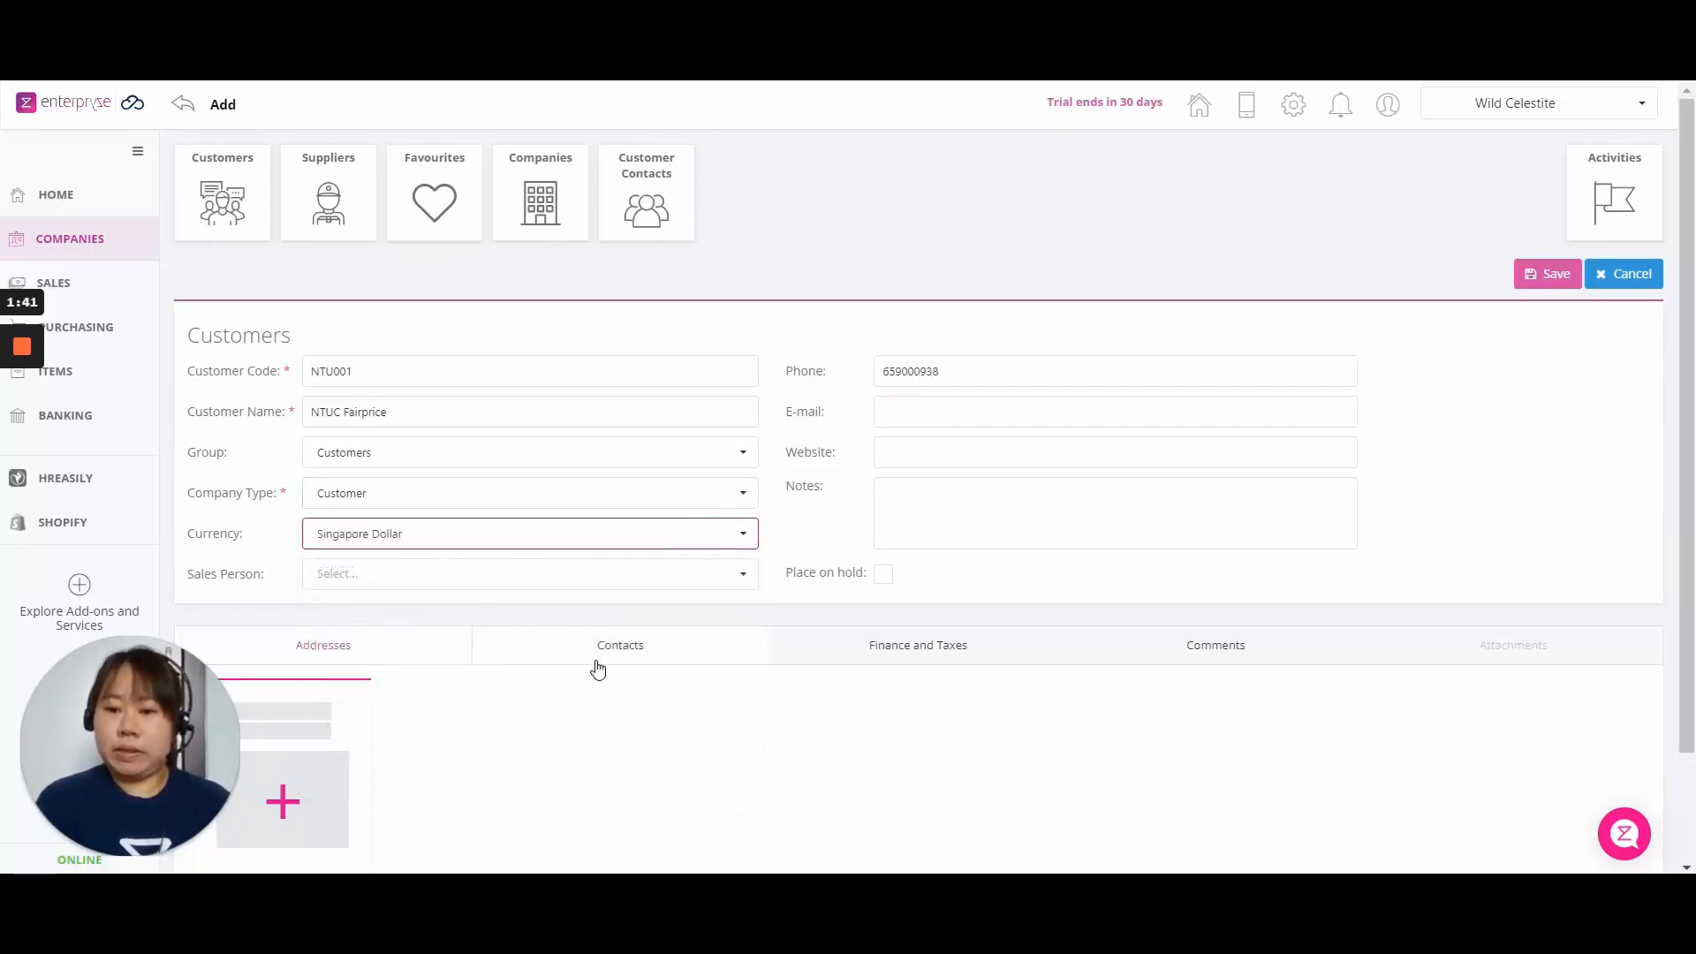
pyautogui.click(641, 600)
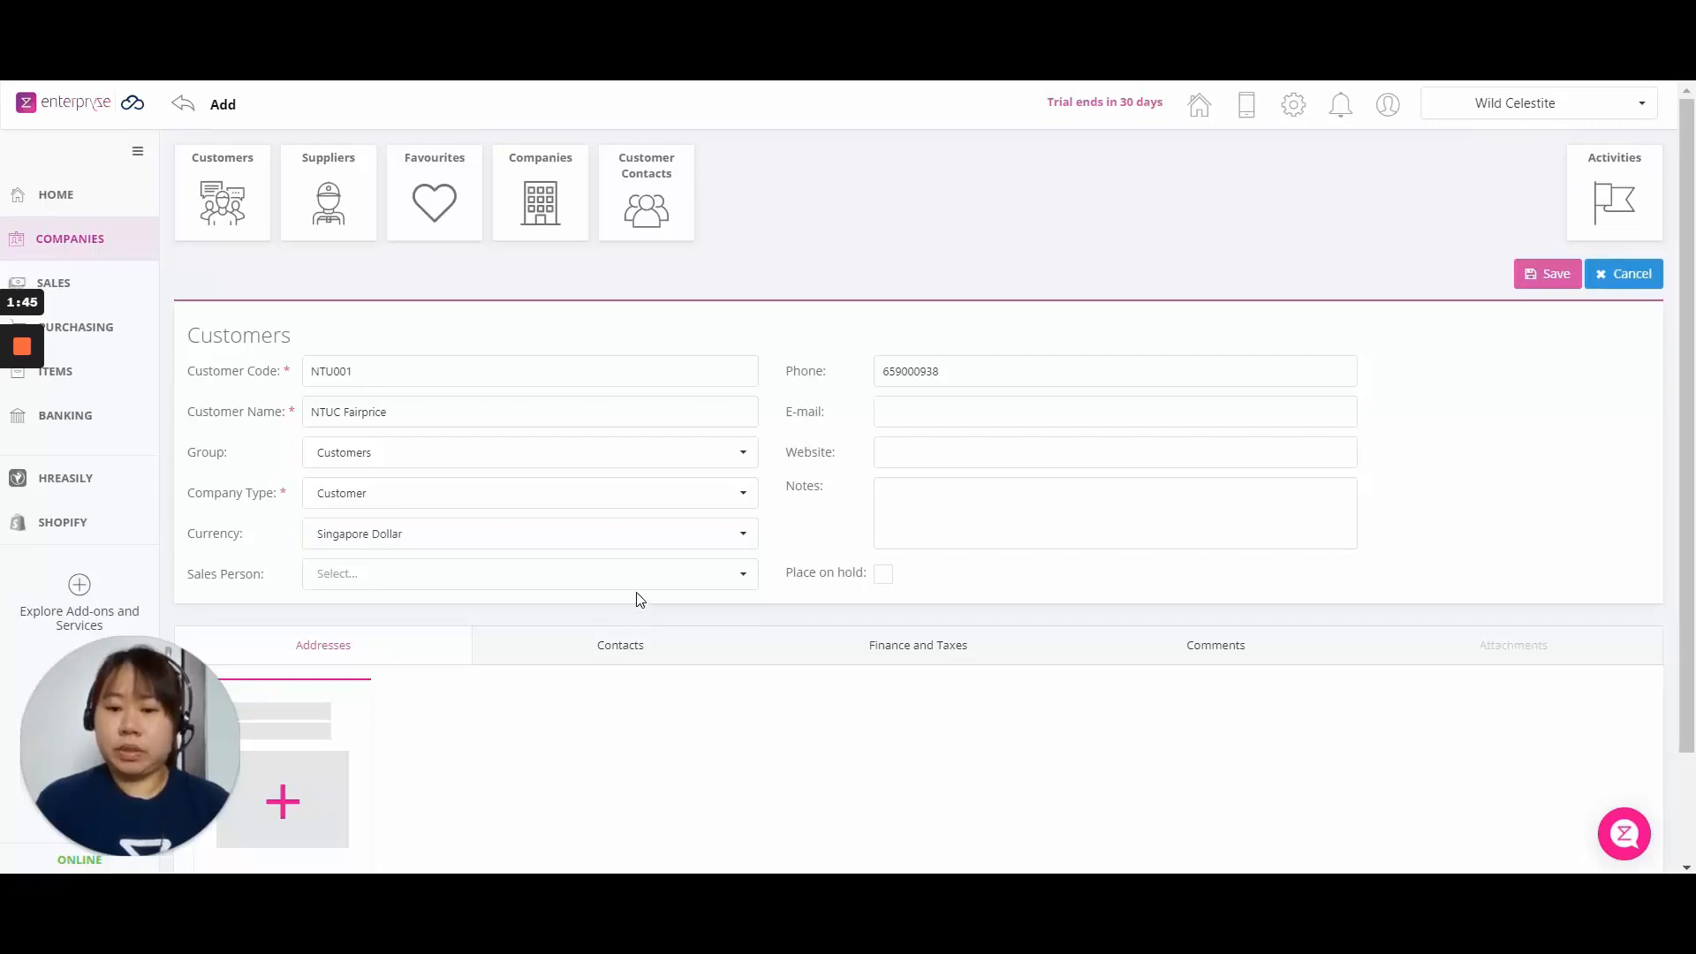
pyautogui.scroll(-3, 638, 597)
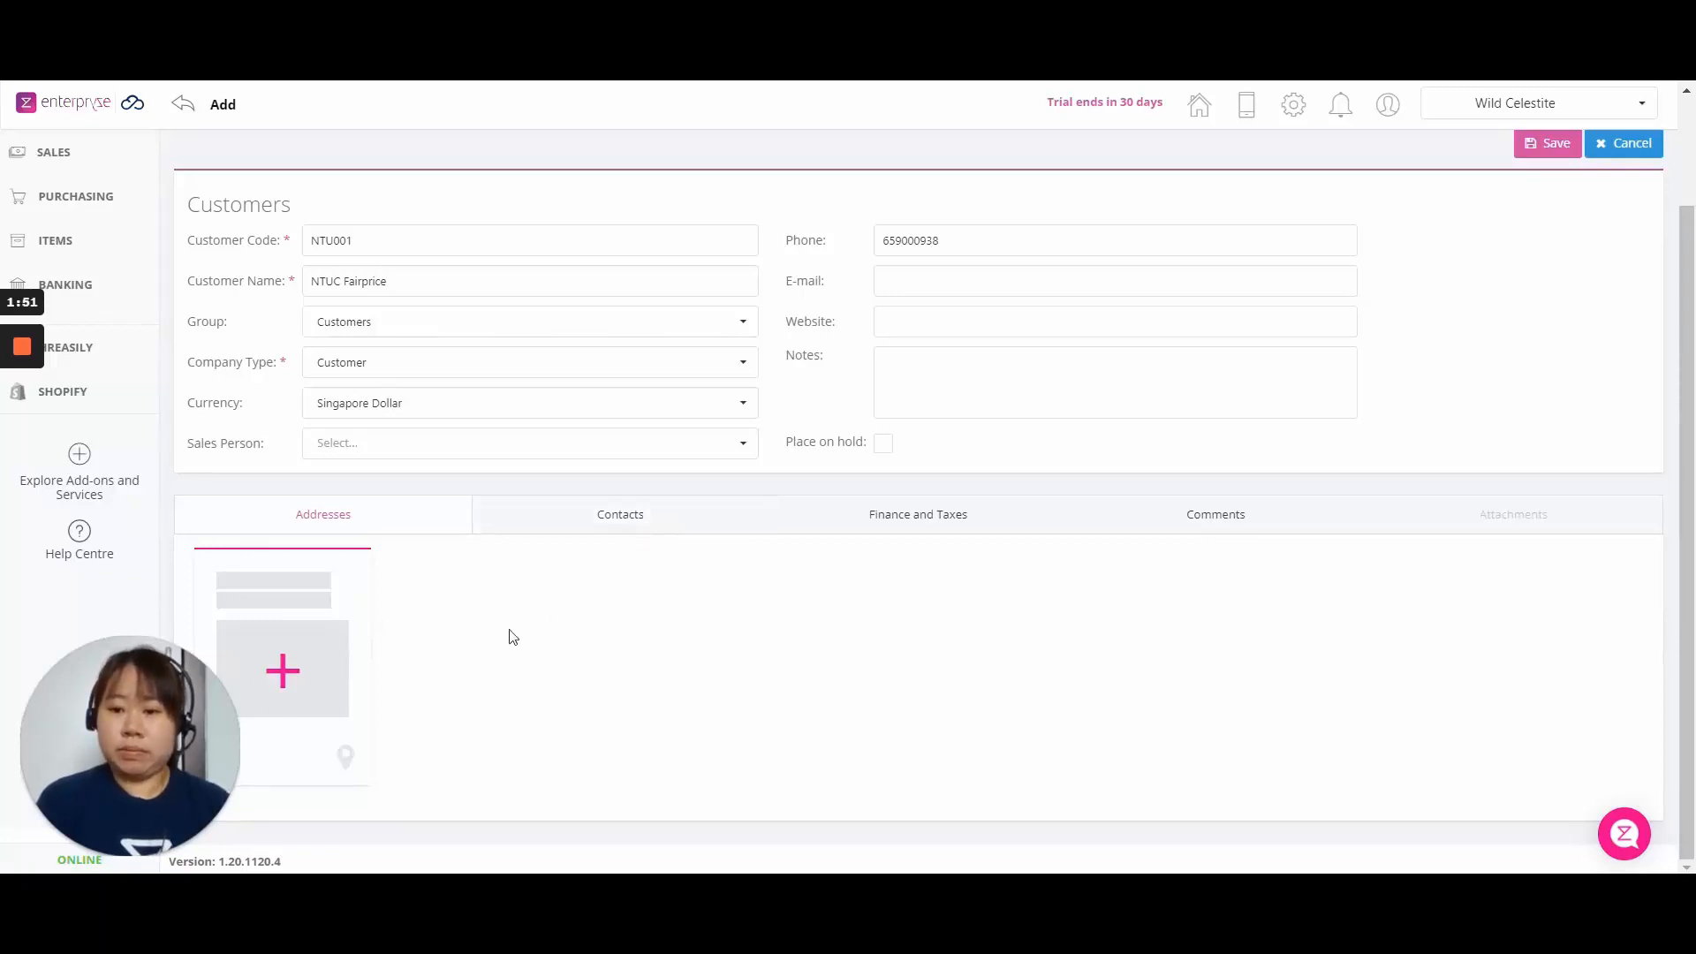
pyautogui.click(317, 671)
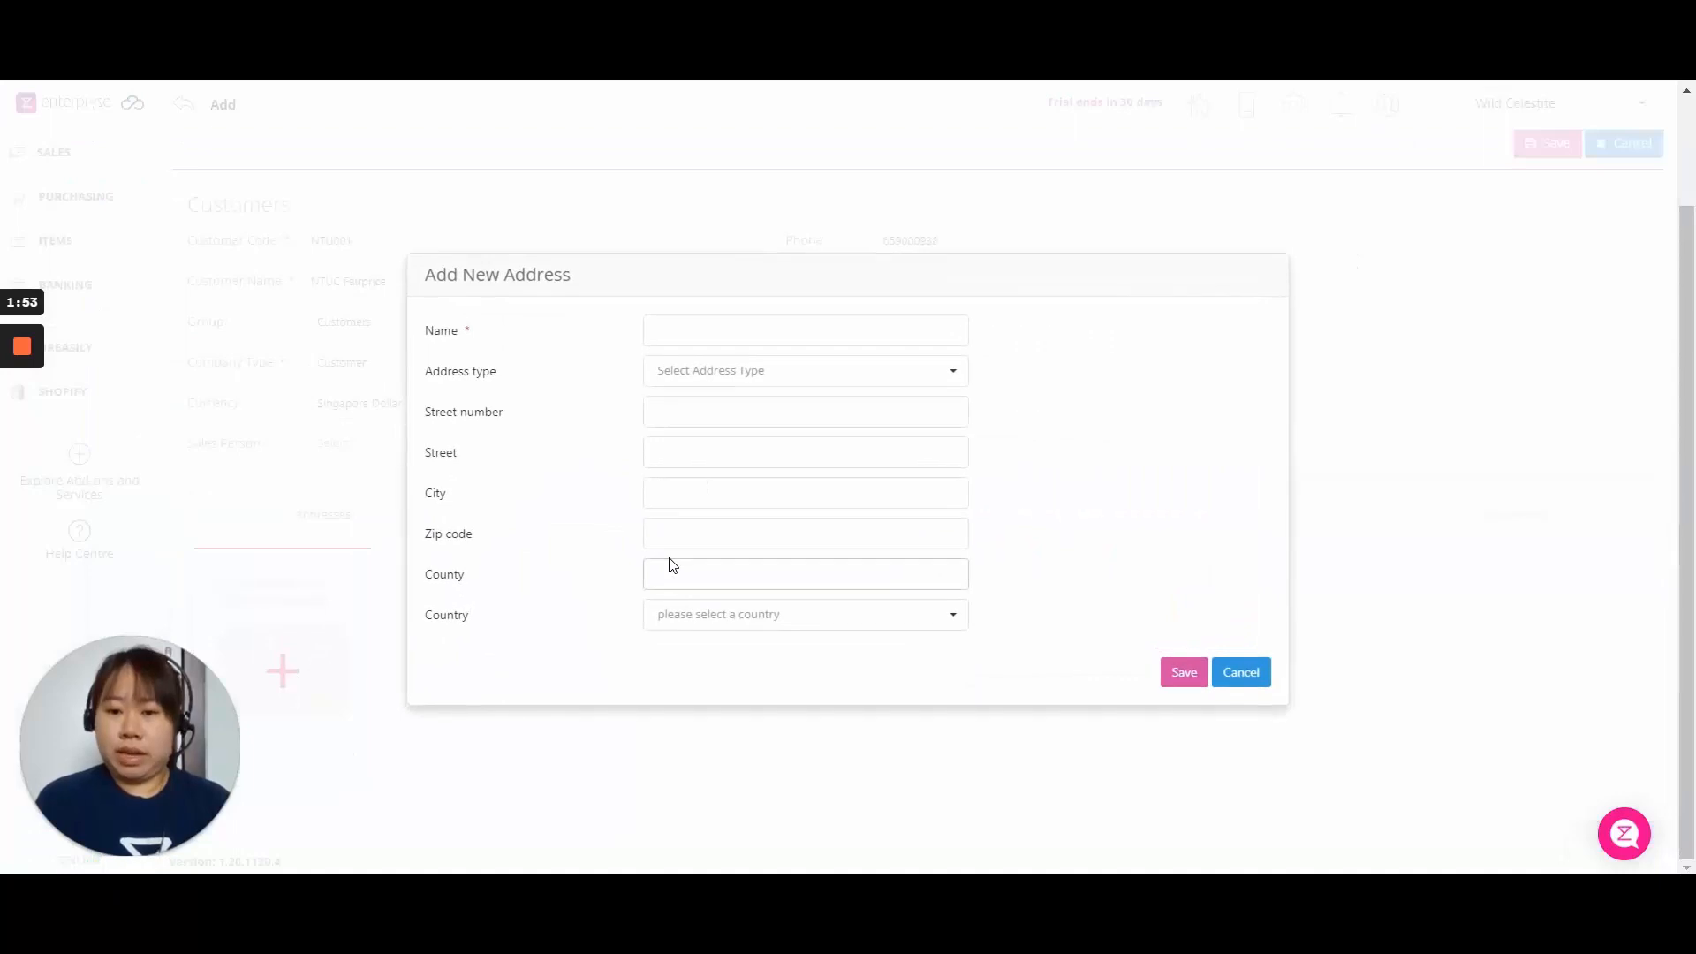
pyautogui.click(725, 371)
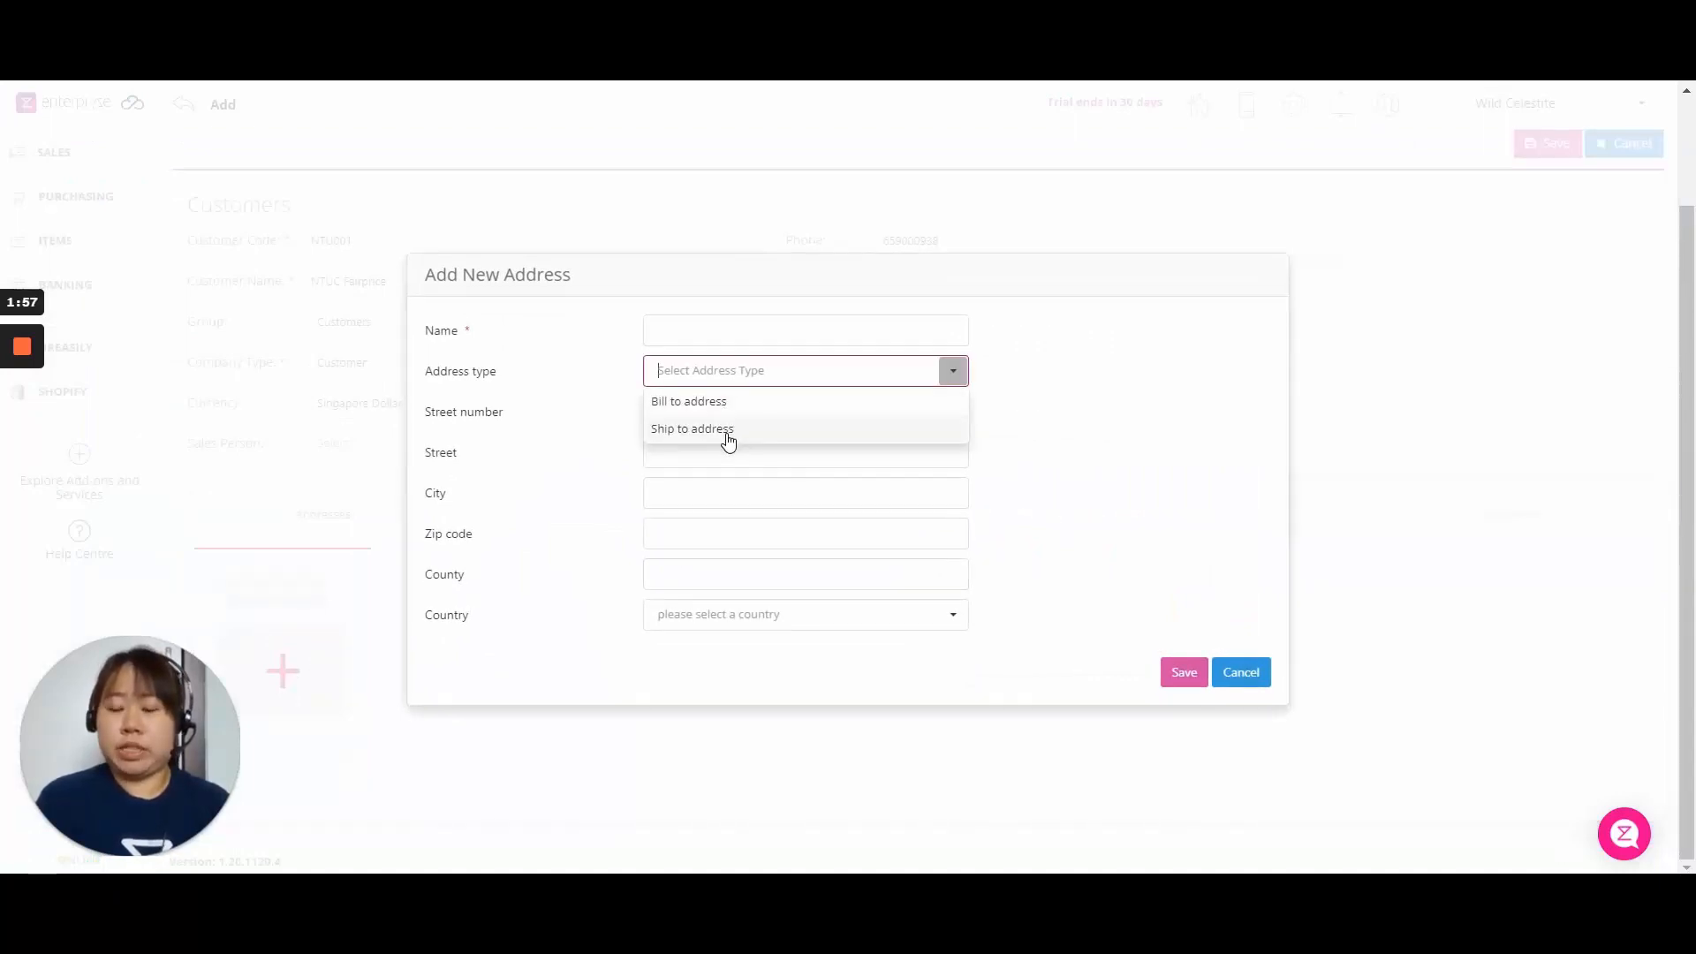
pyautogui.click(601, 454)
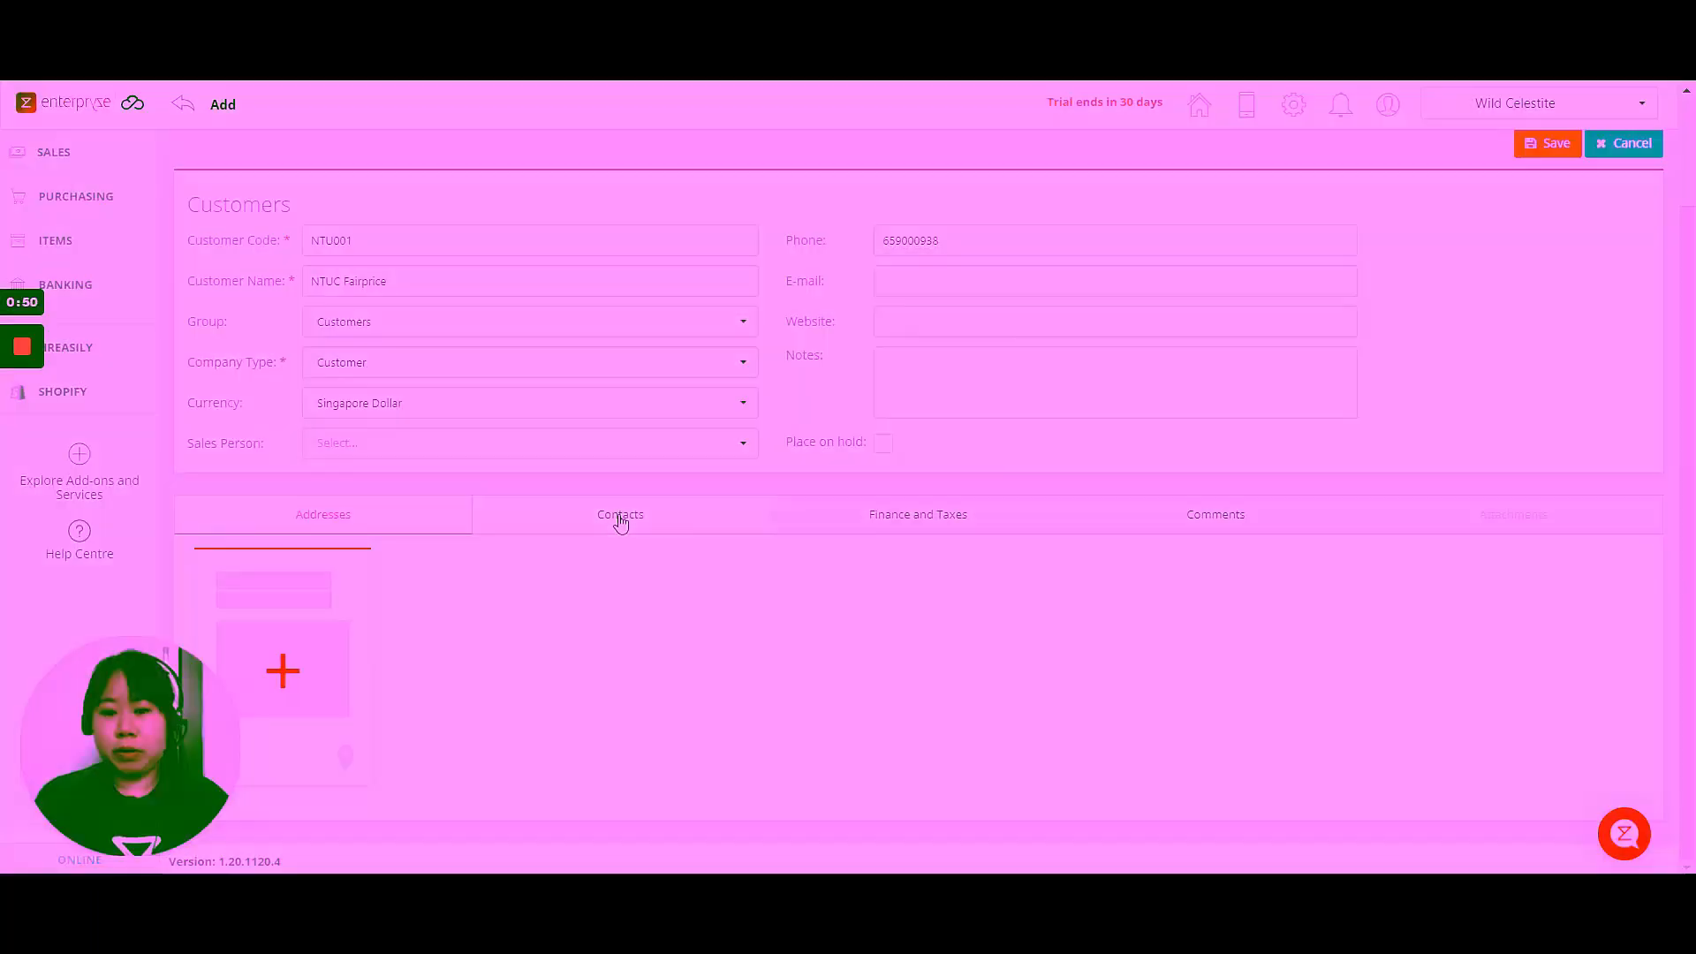
# Add and save a contact with the contact person's full name and title Mr.
pyautogui.click(621, 519)
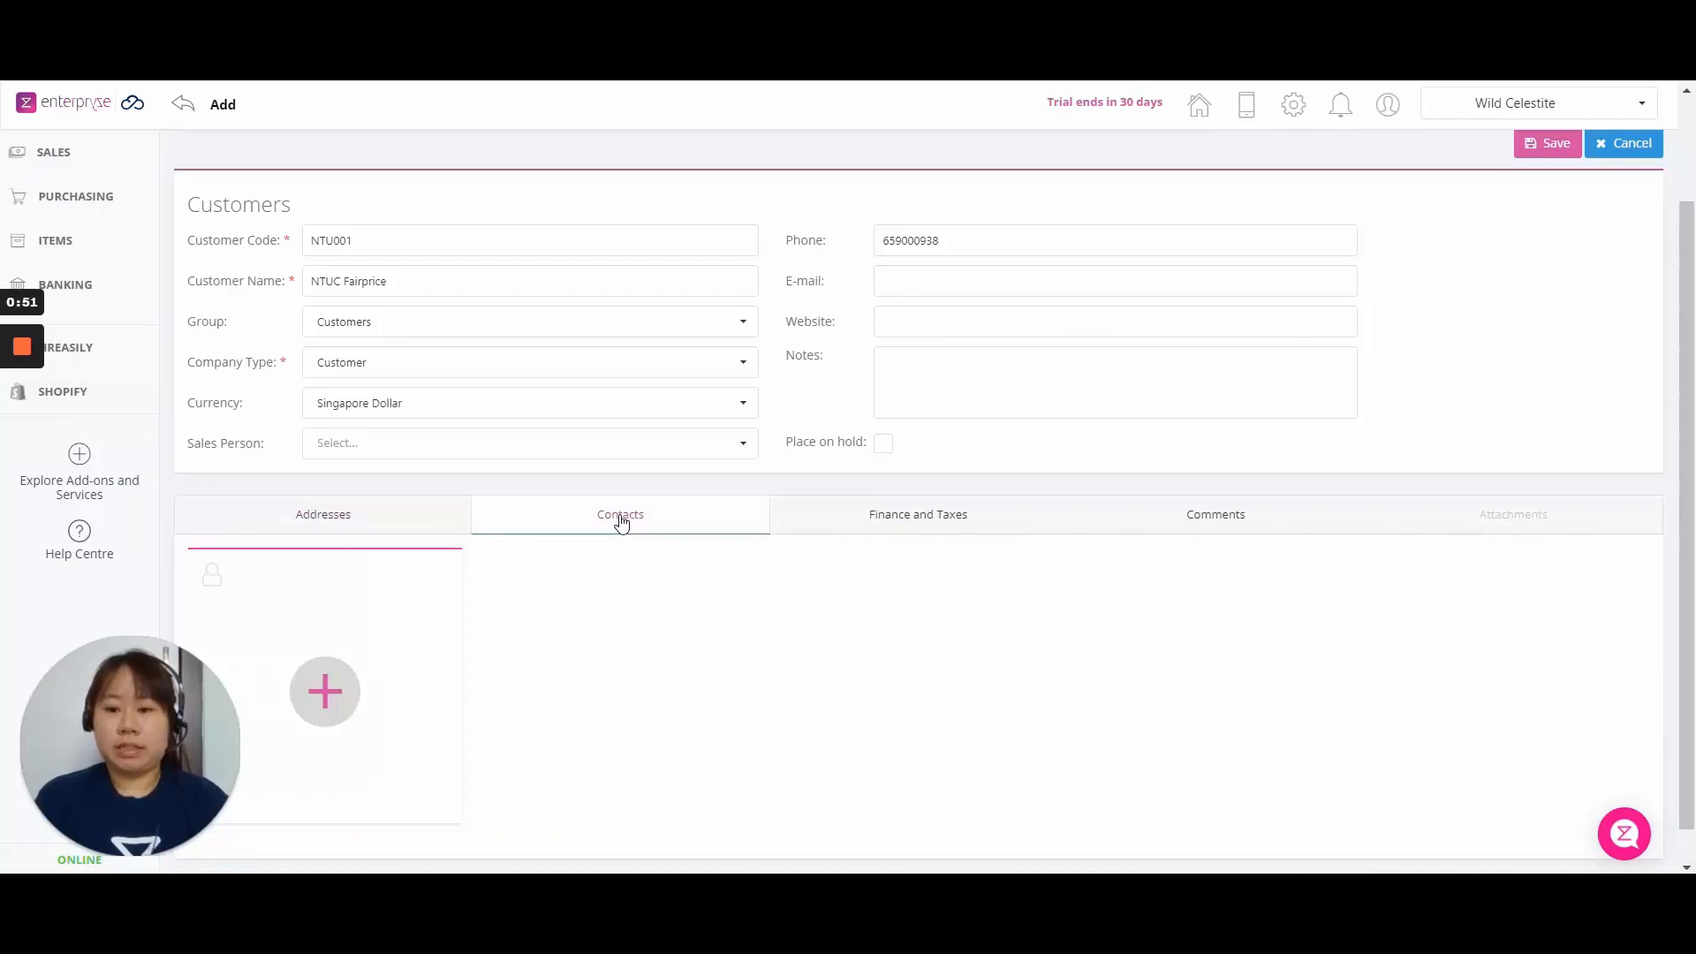
pyautogui.click(332, 694)
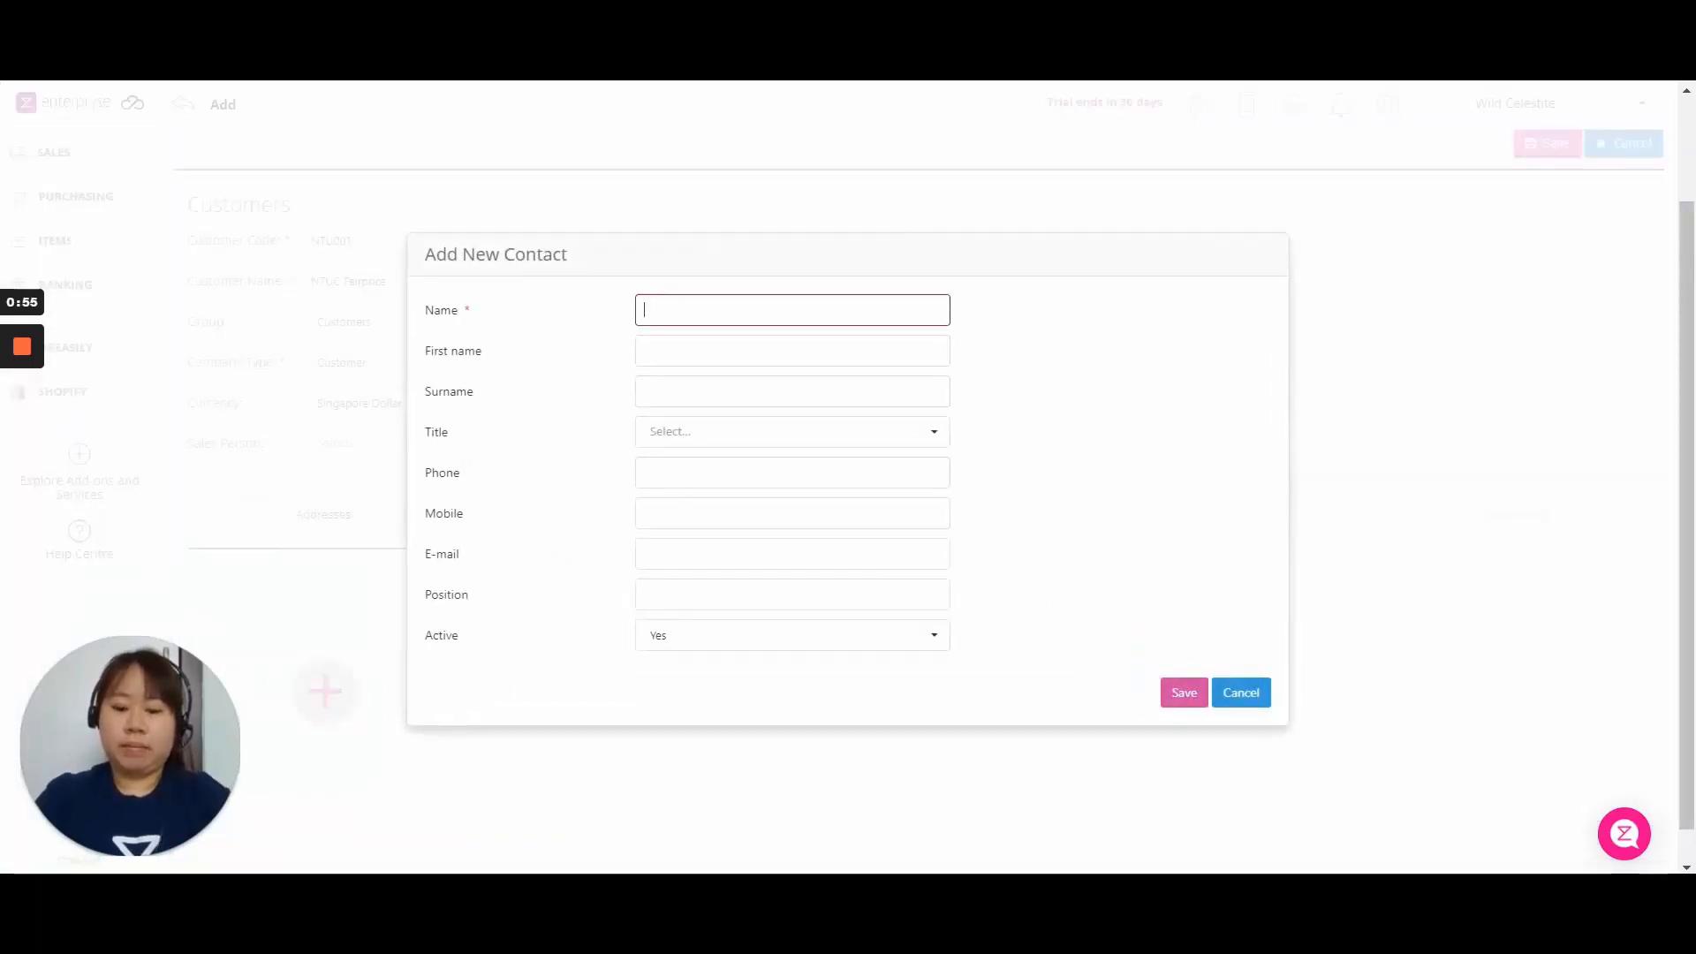
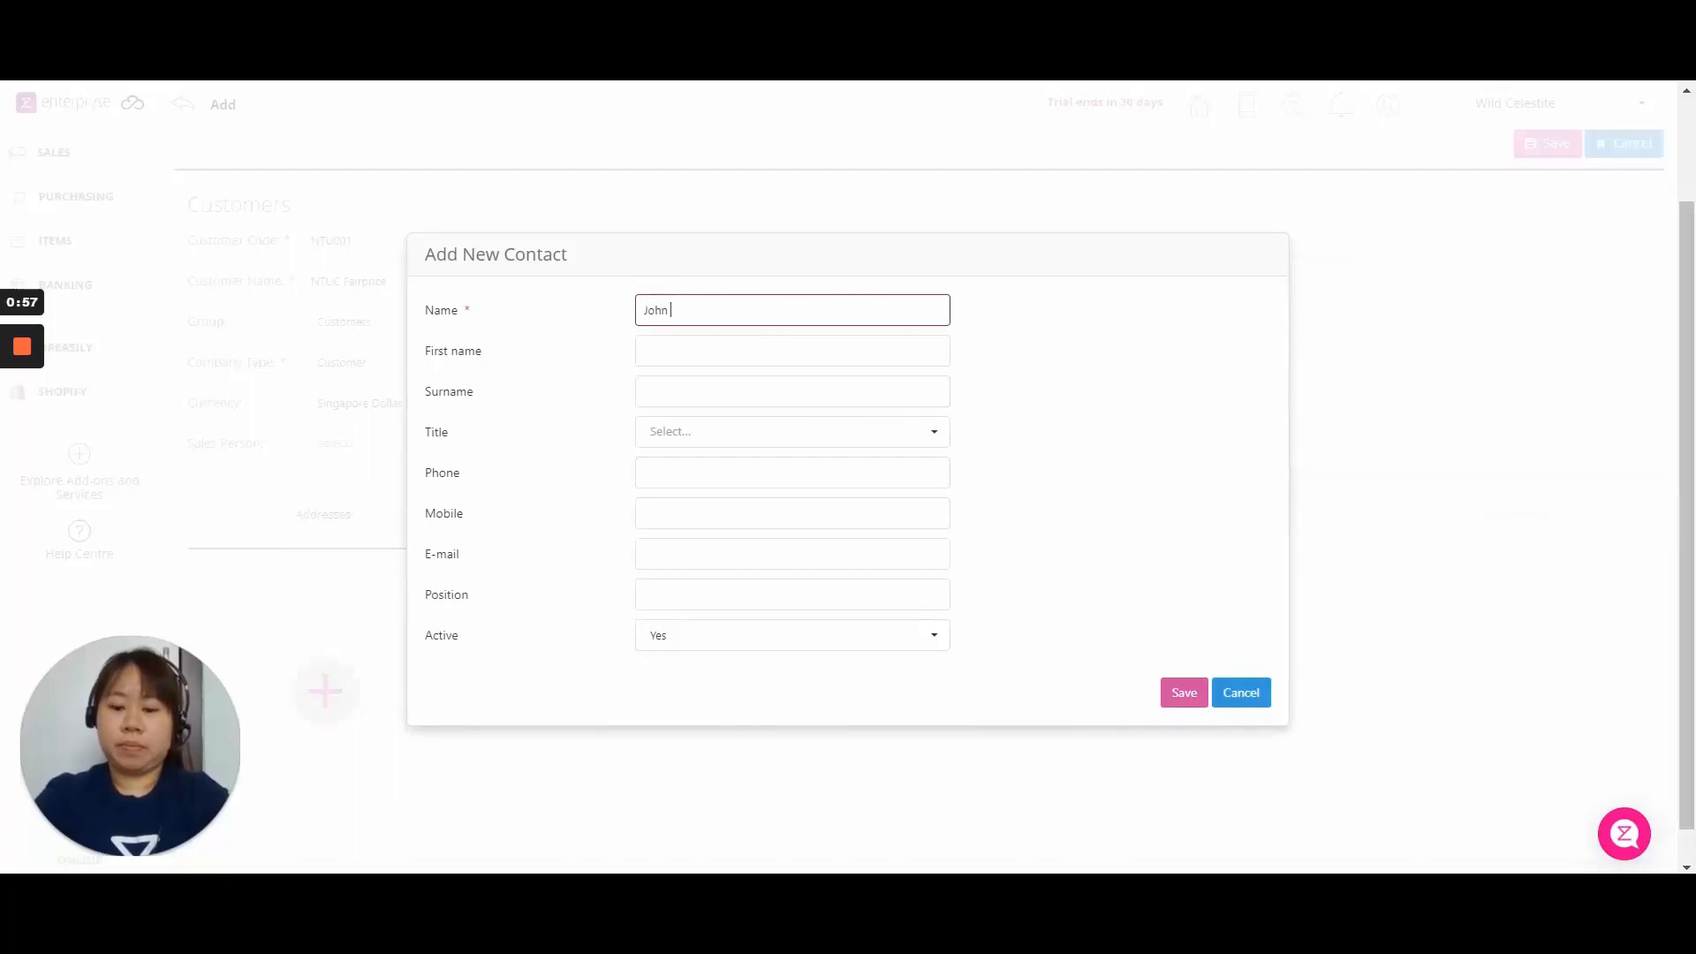
pyautogui.press('Tab')
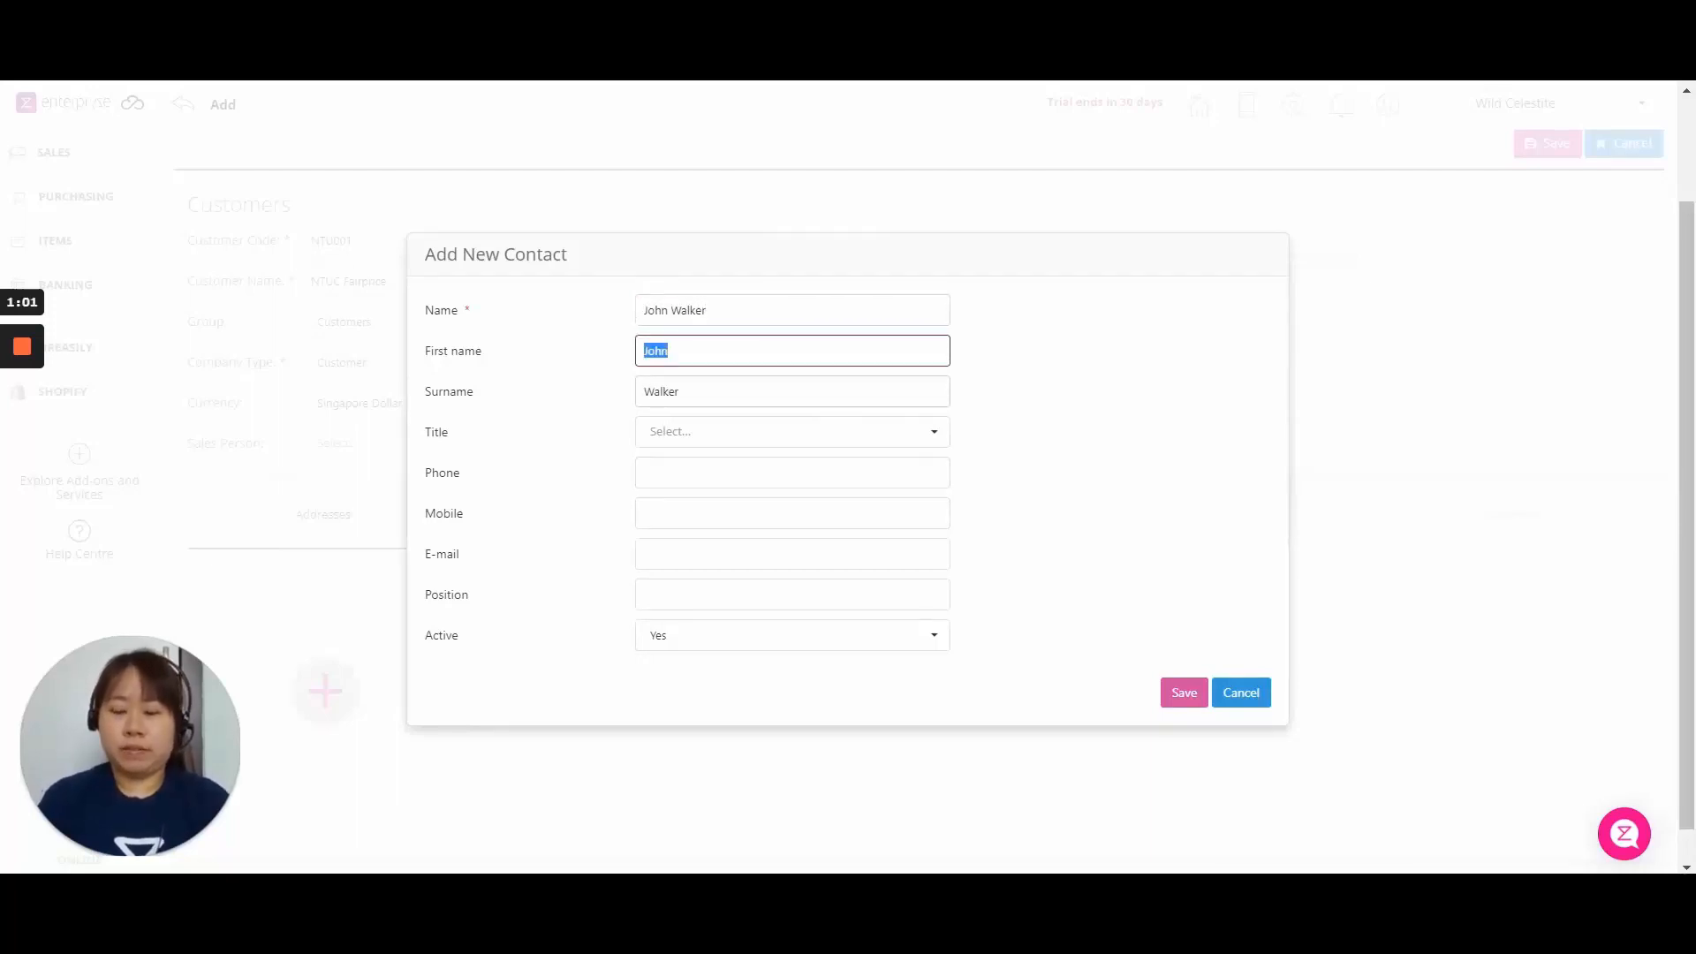
pyautogui.click(812, 432)
pyautogui.click(806, 477)
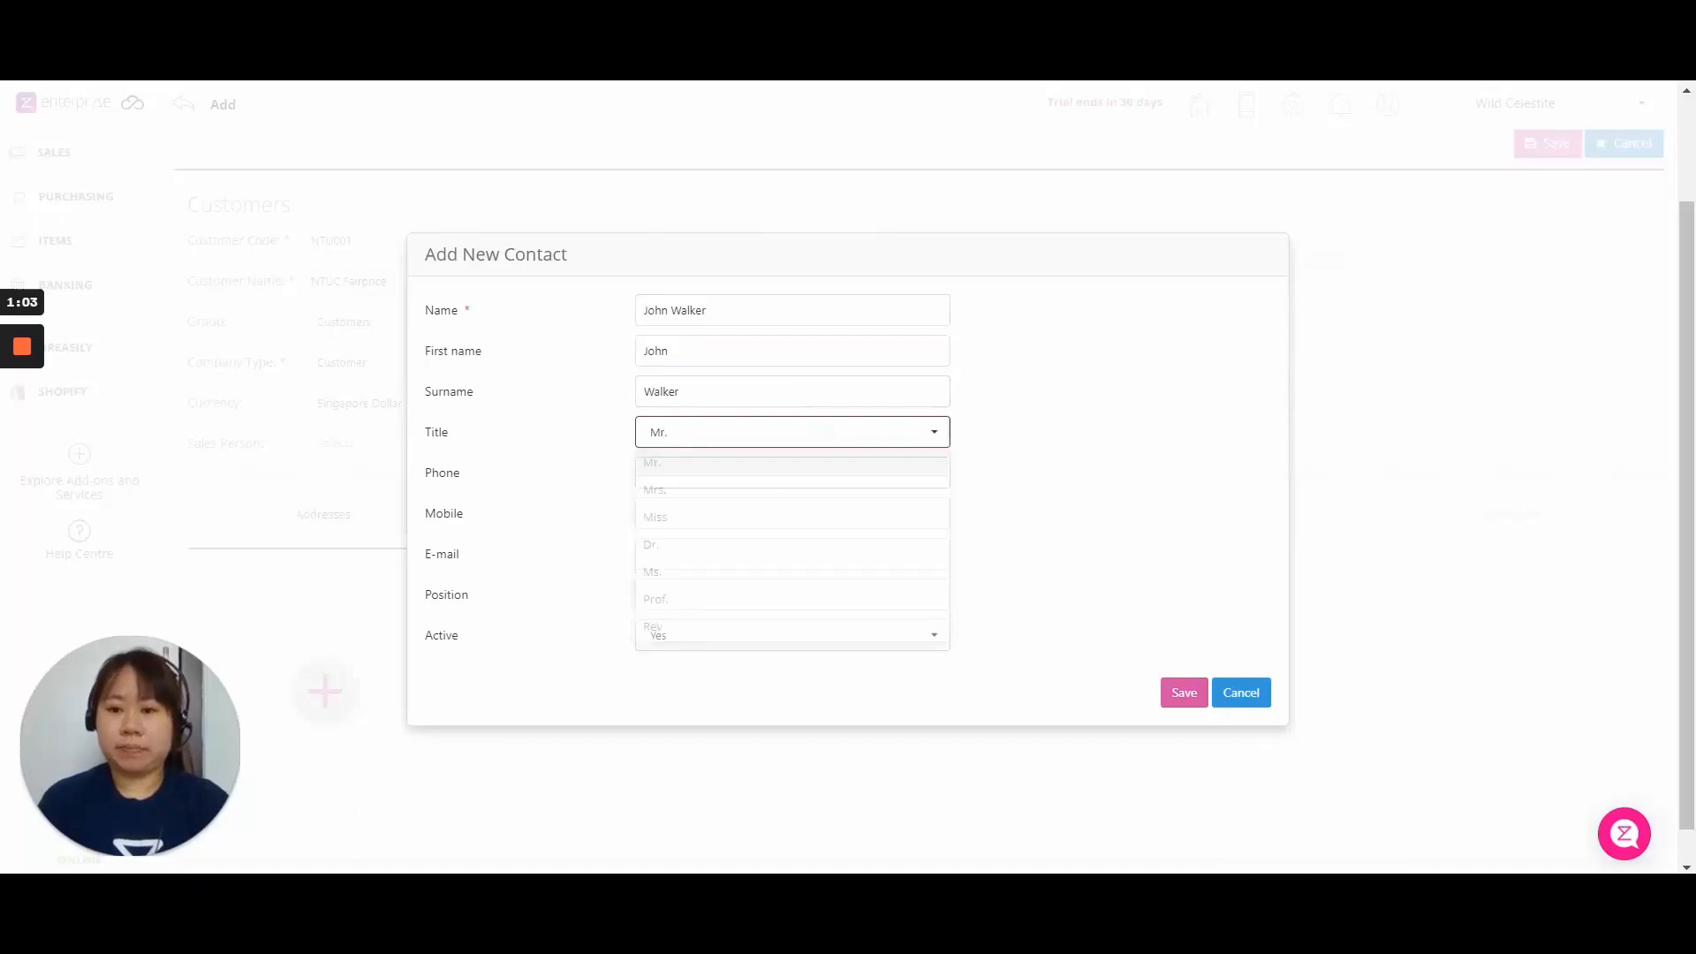
pyautogui.click(1184, 693)
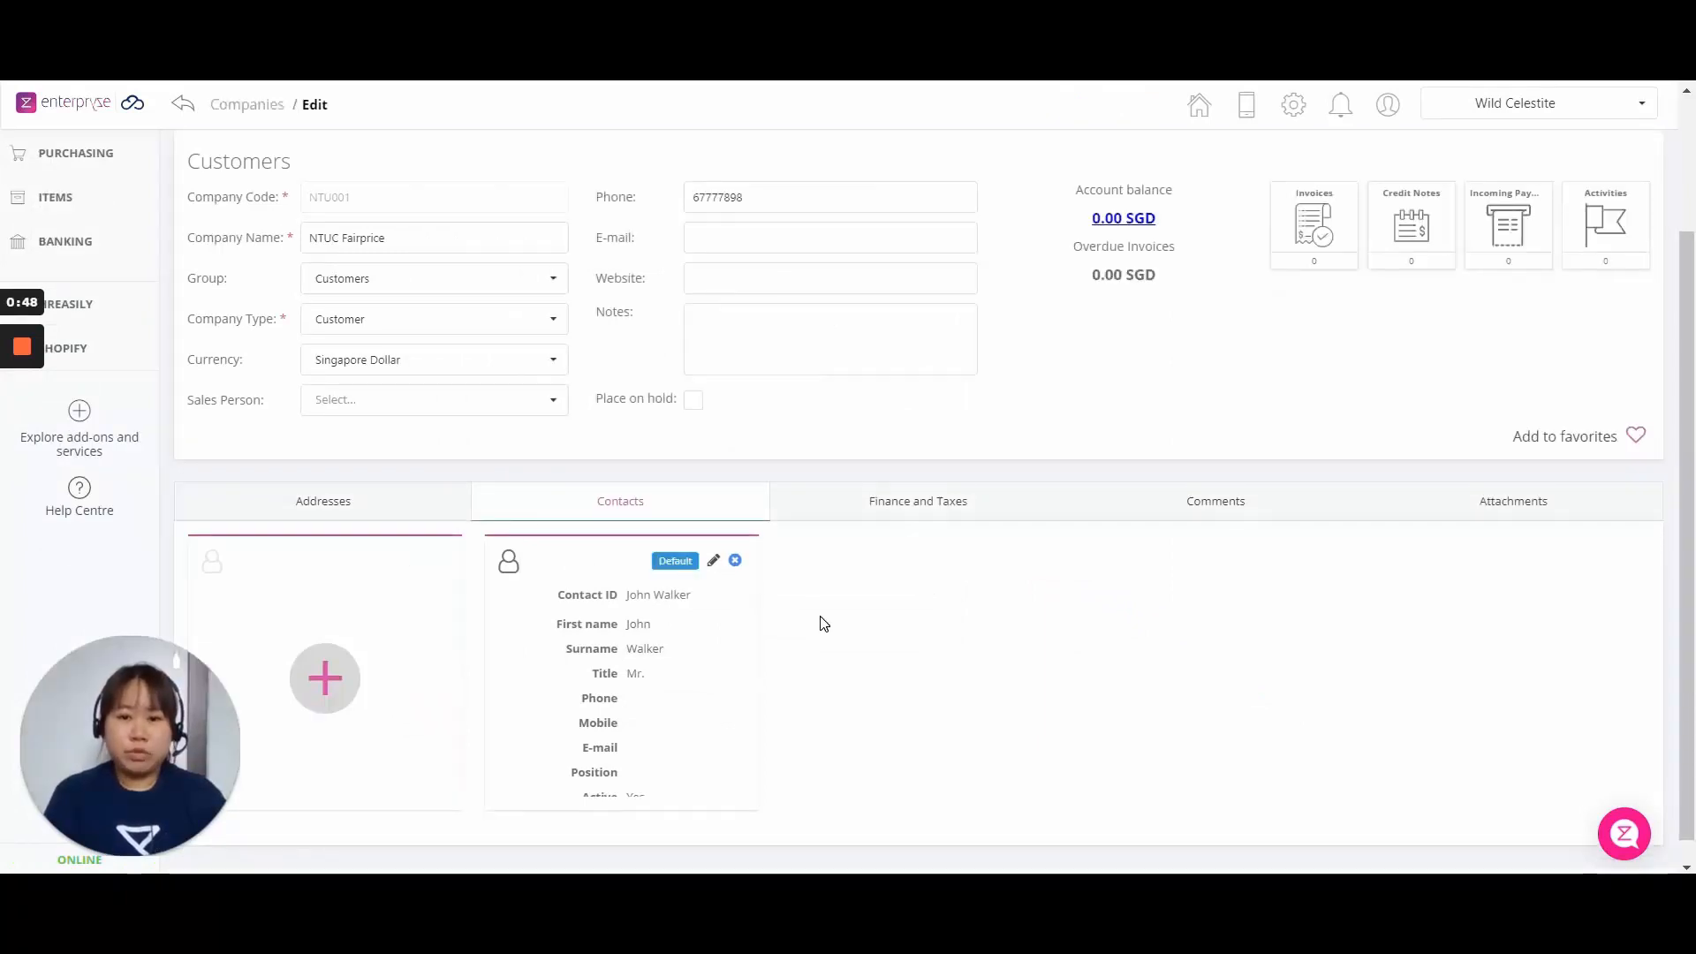
# Review the Finance and Taxes settings, leaving payment terms at 30 Days.
pyautogui.click(926, 499)
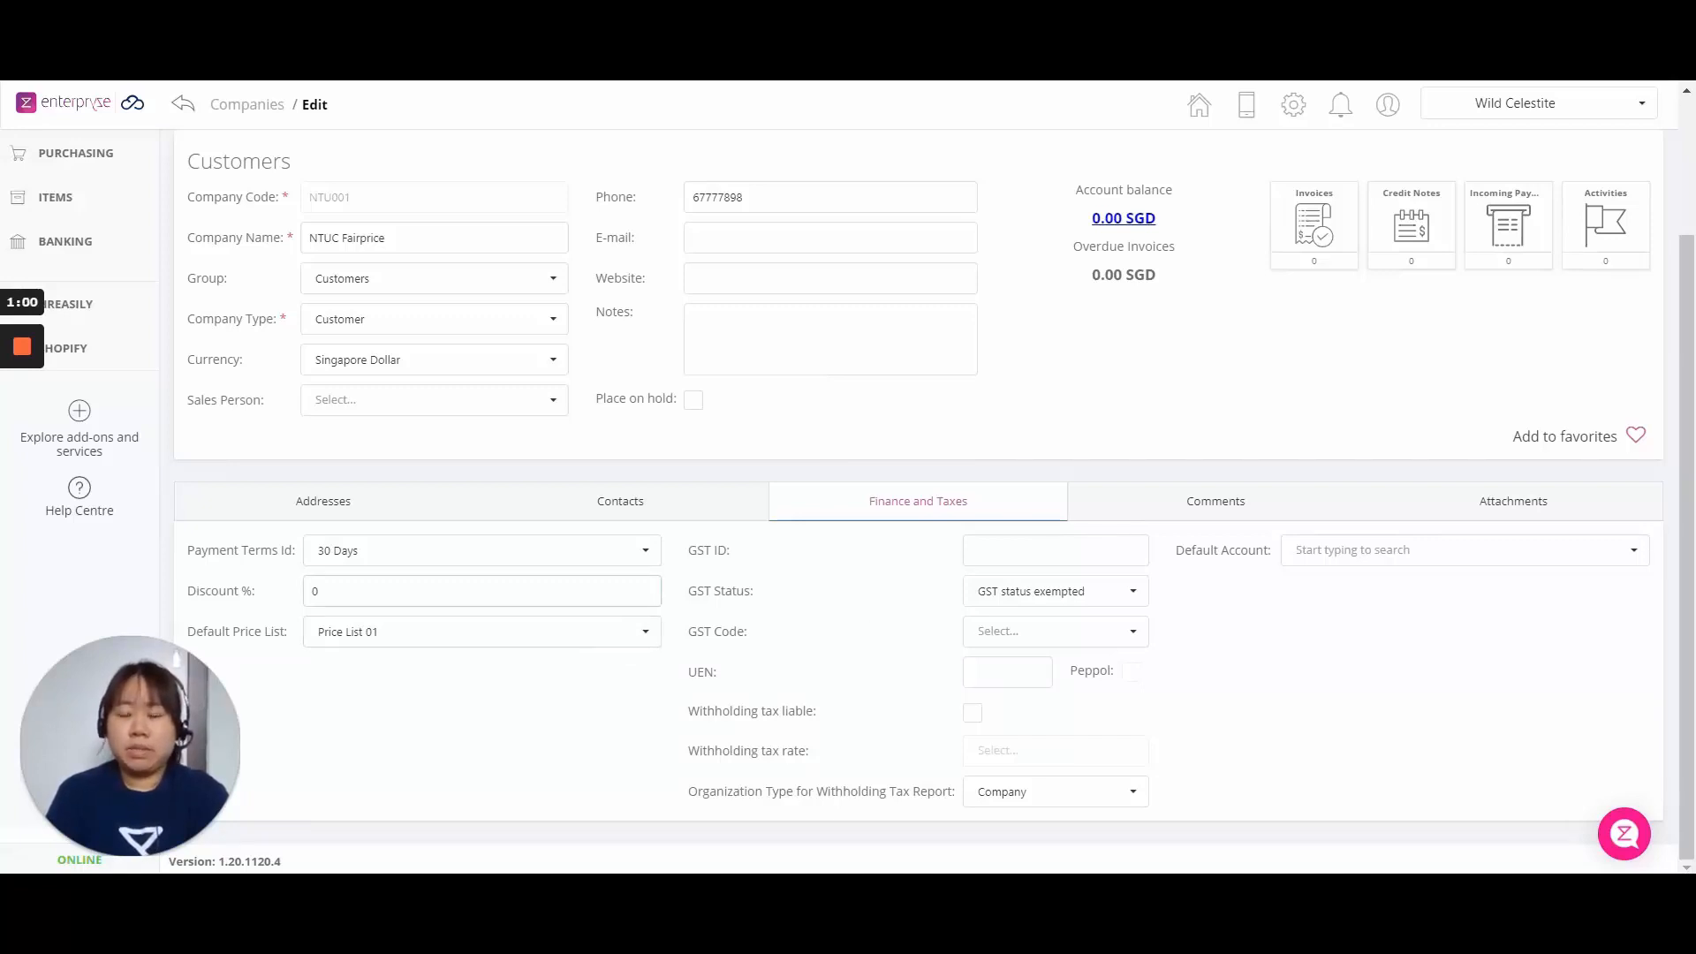
pyautogui.click(553, 543)
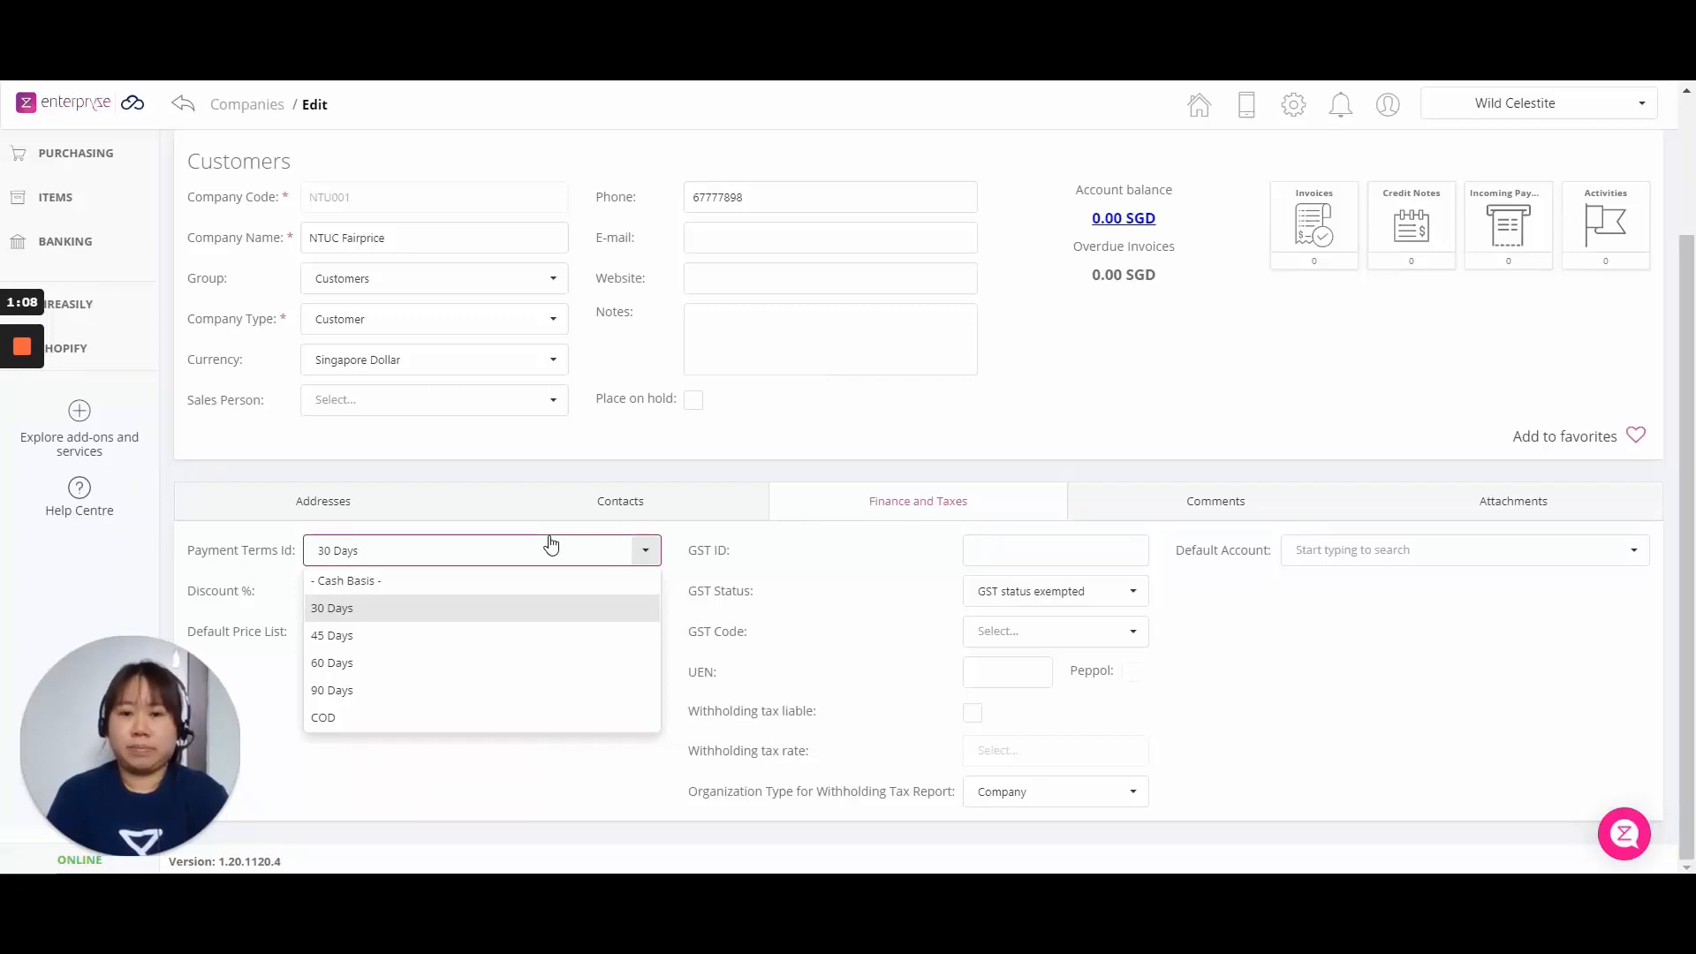
pyautogui.click(749, 607)
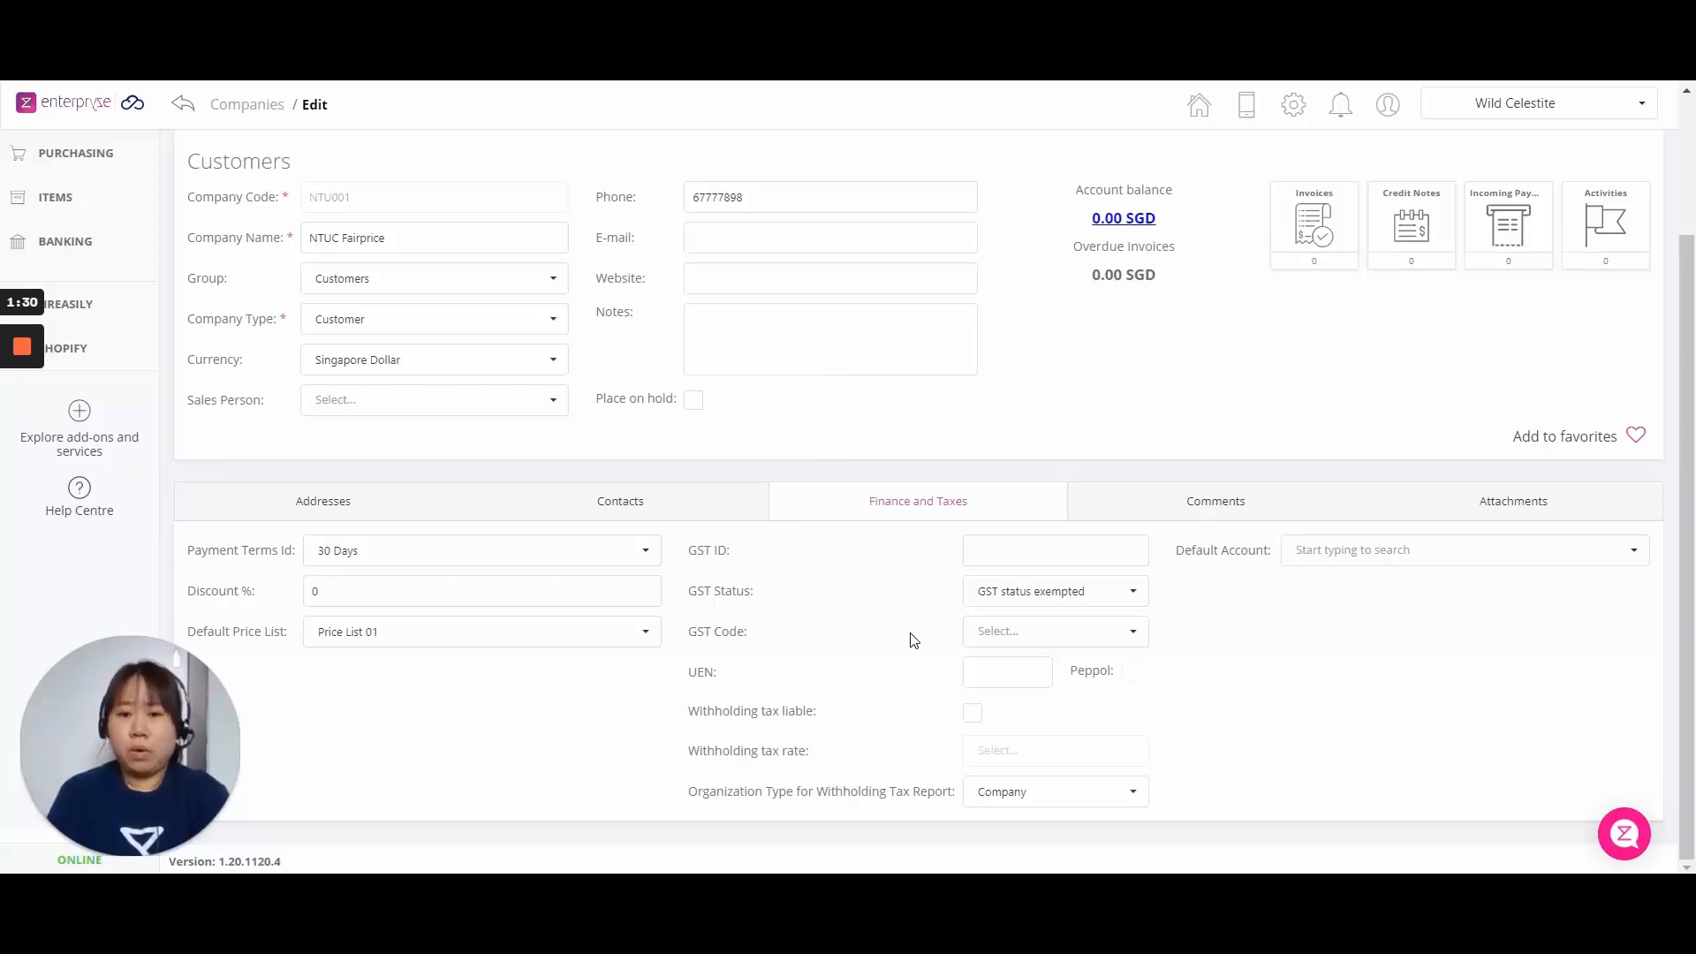
pyautogui.scroll(3, 911, 649)
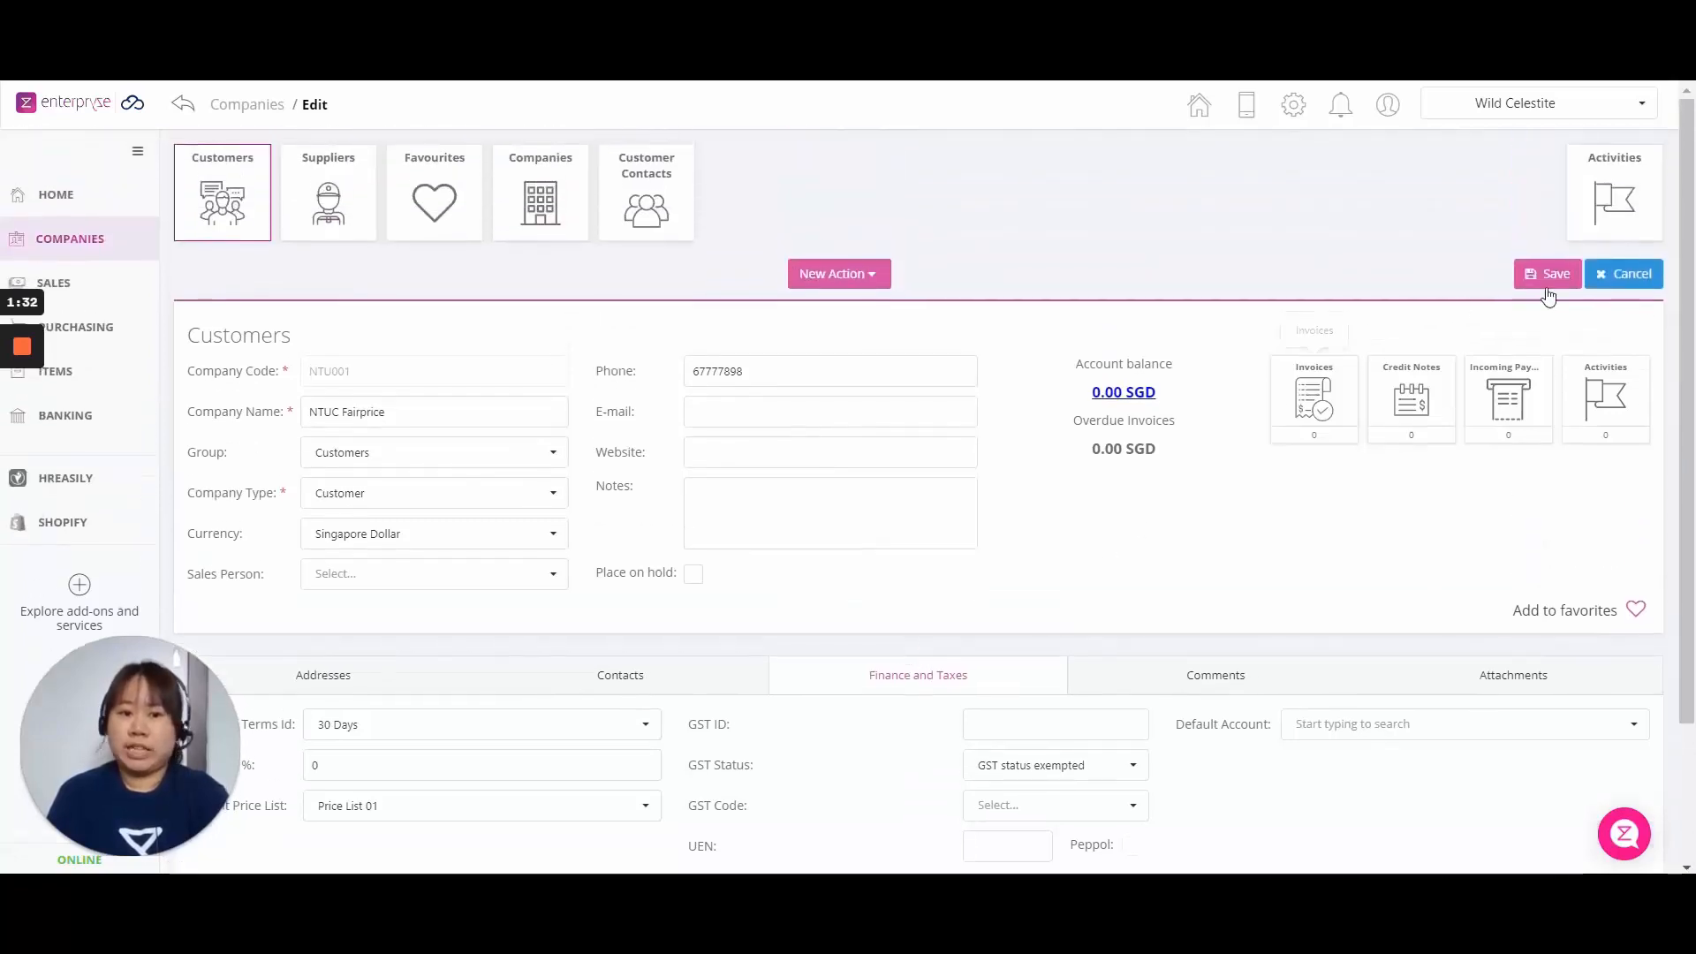
# Save the NTUC Fairprice customer record.
pyautogui.click(1547, 276)
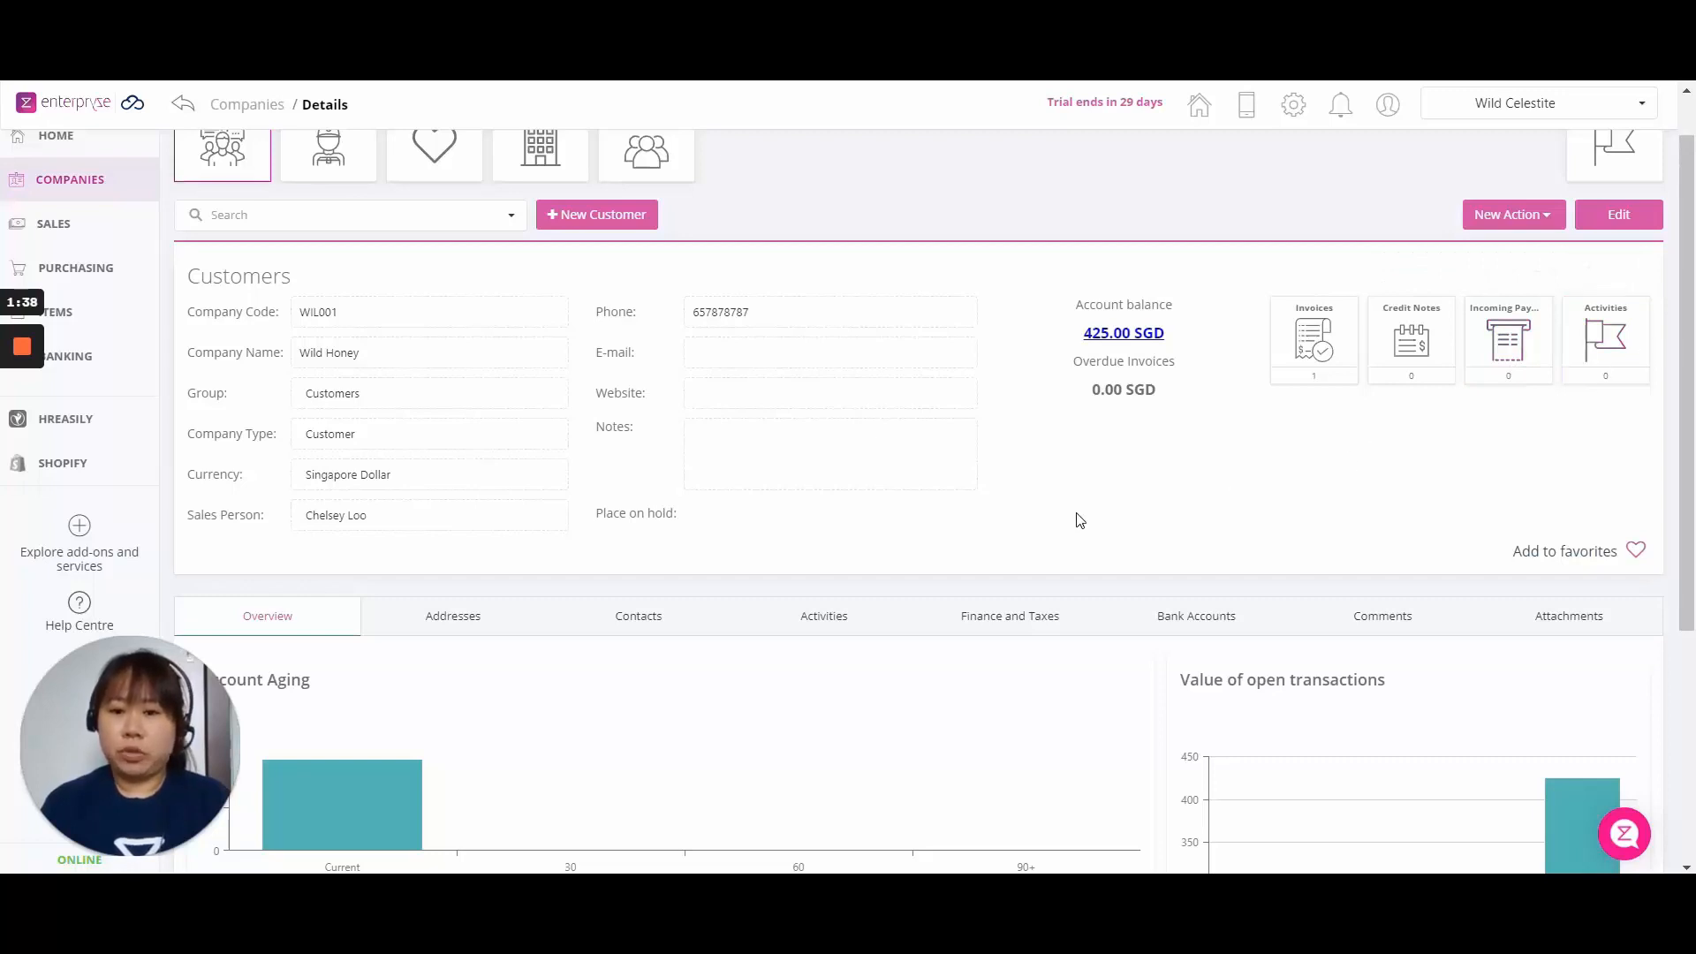
# Look over the customer details and show the New Action dropdown options.
pyautogui.scroll(-4, 1076, 519)
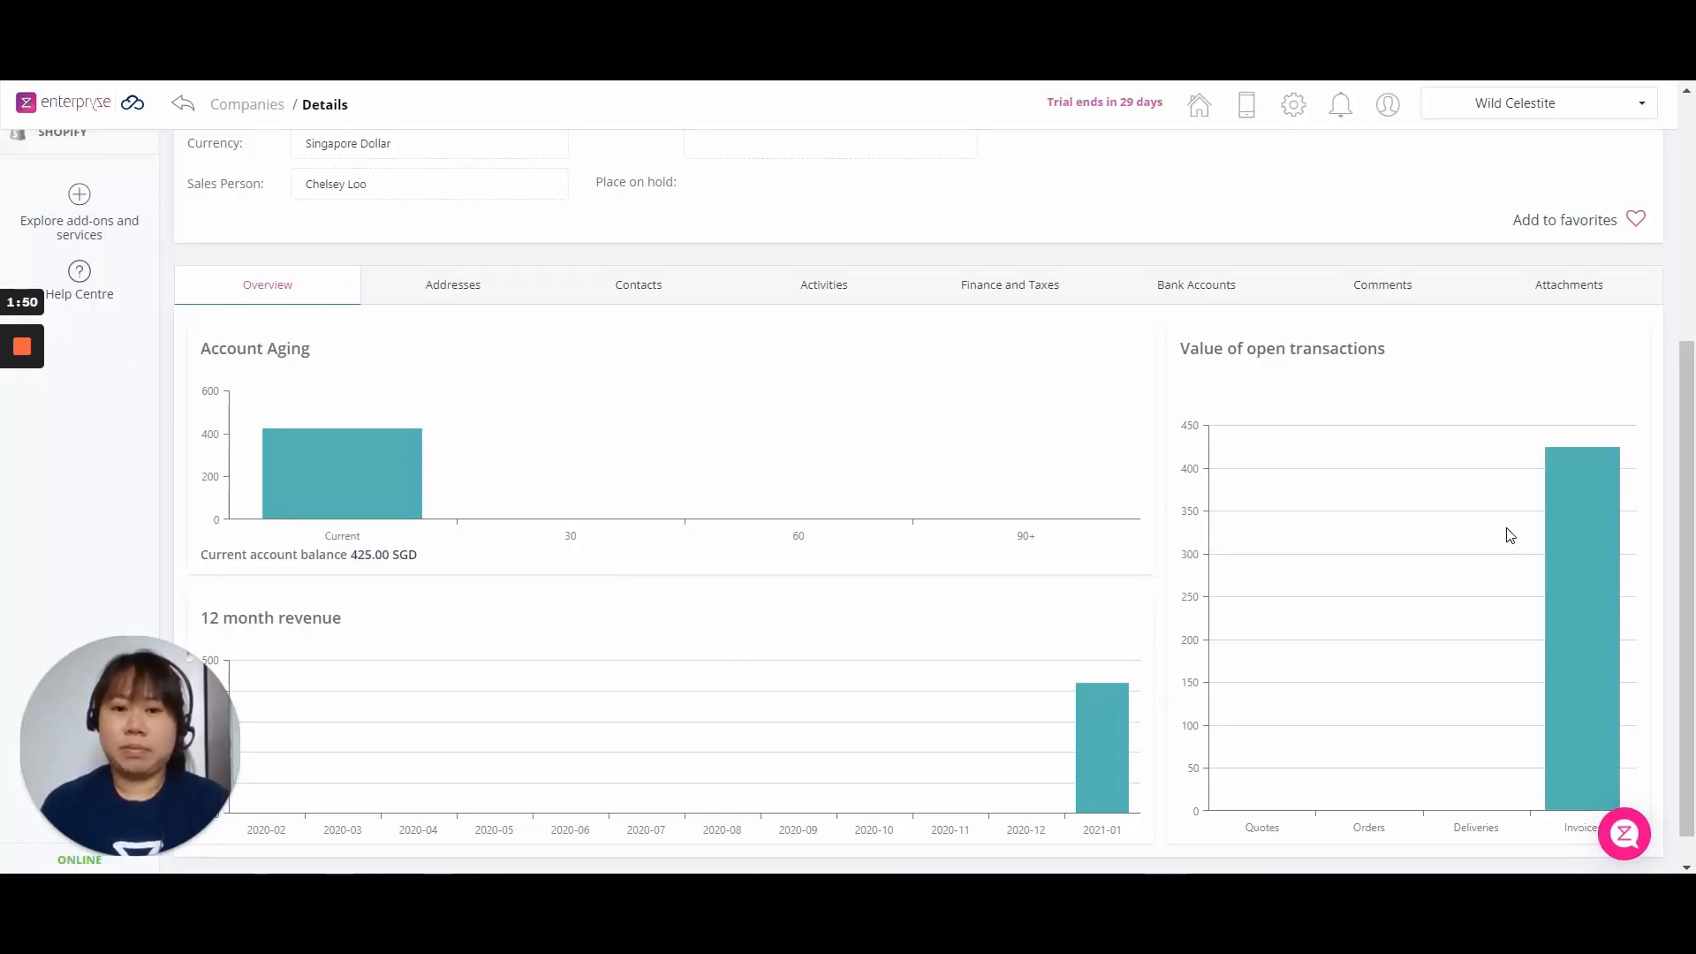
pyautogui.scroll(5, 1356, 620)
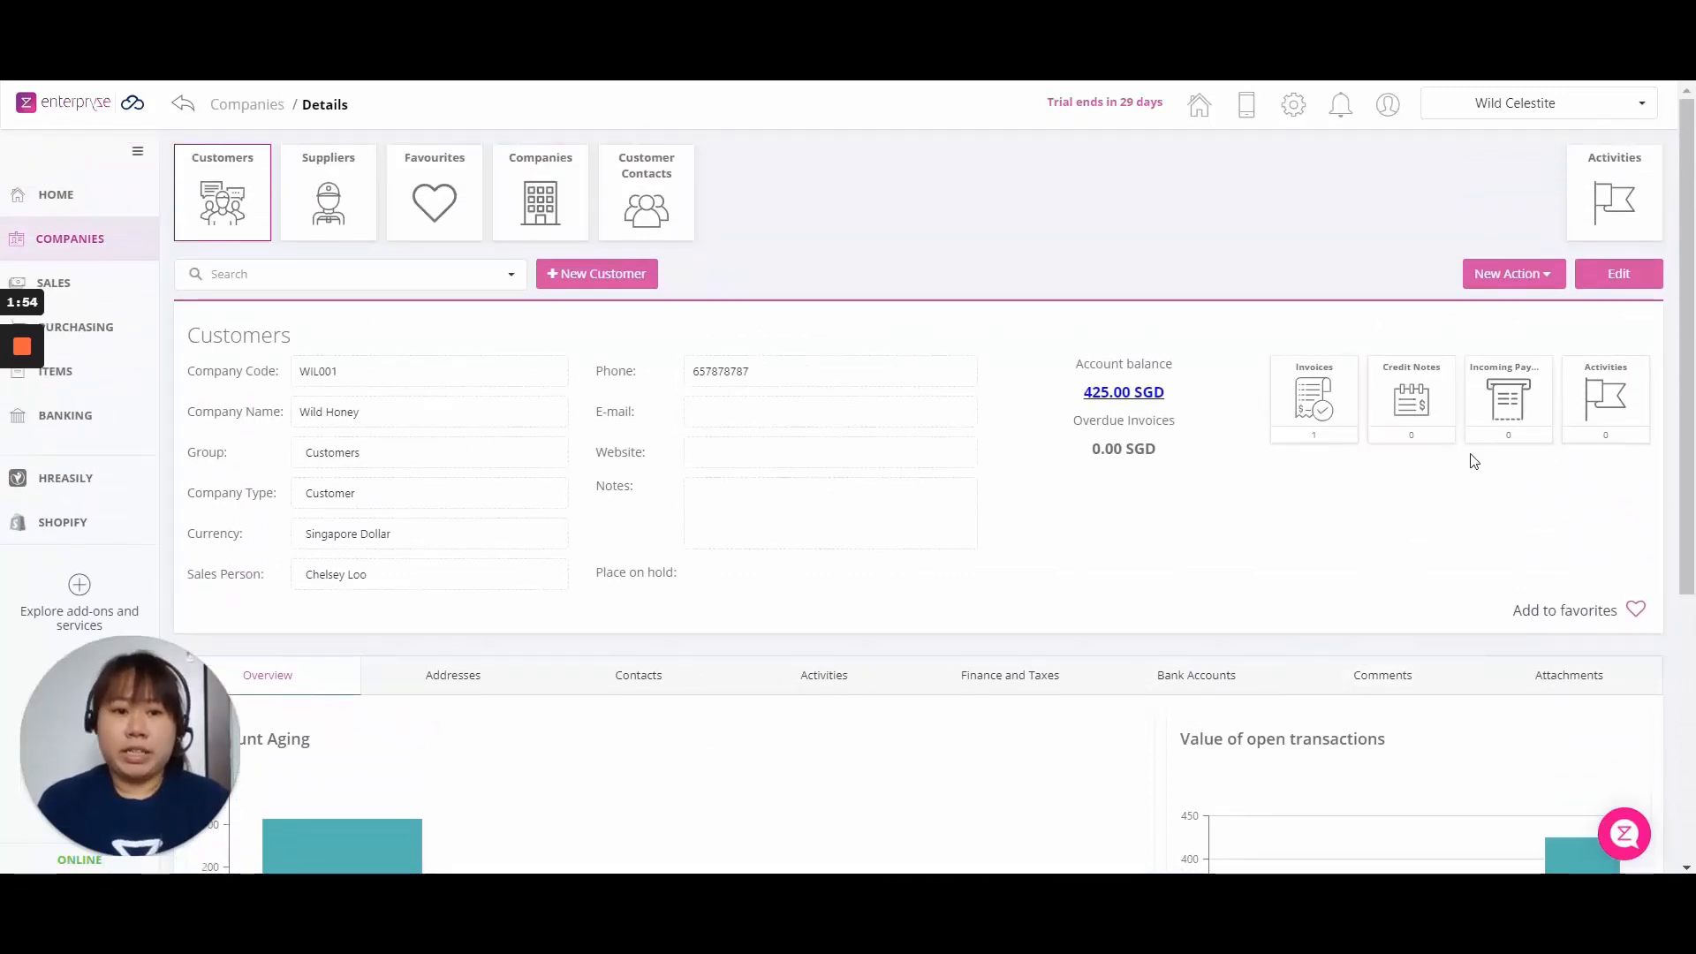
pyautogui.click(1531, 281)
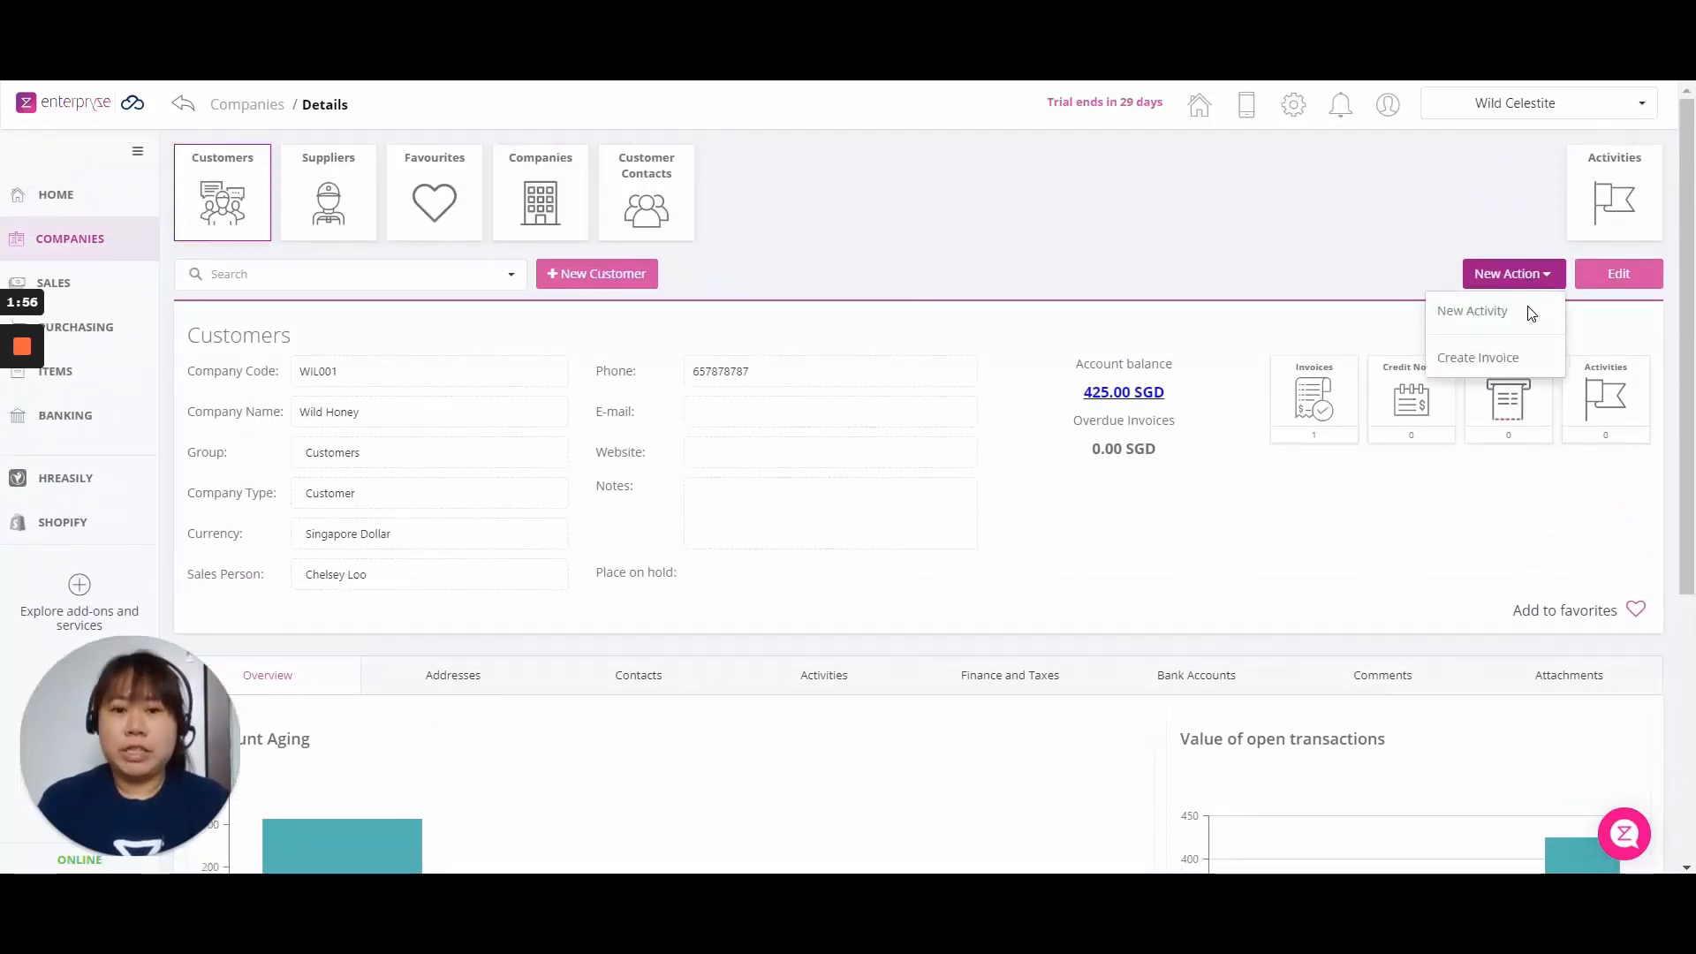